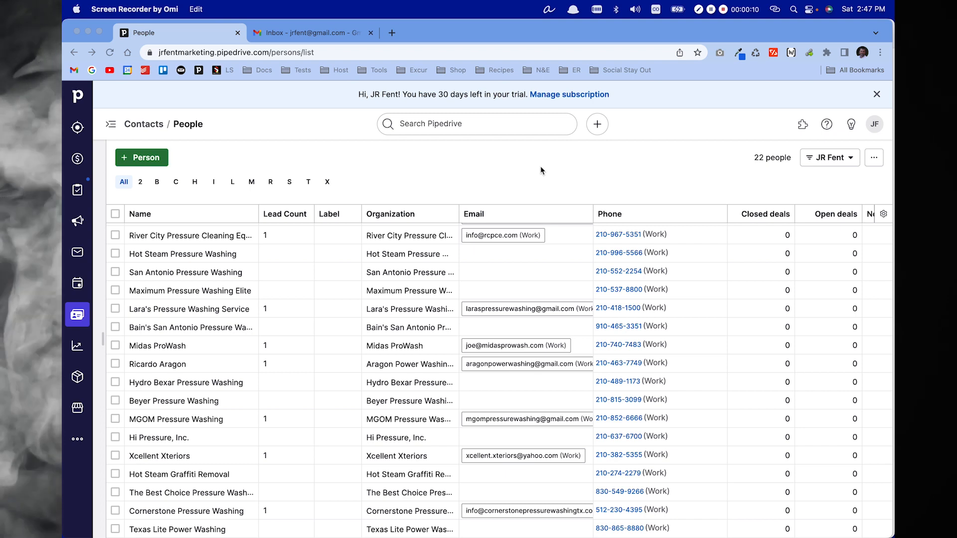
# Step: Narrow the Phone column in the people list
pyautogui.click(727, 216)
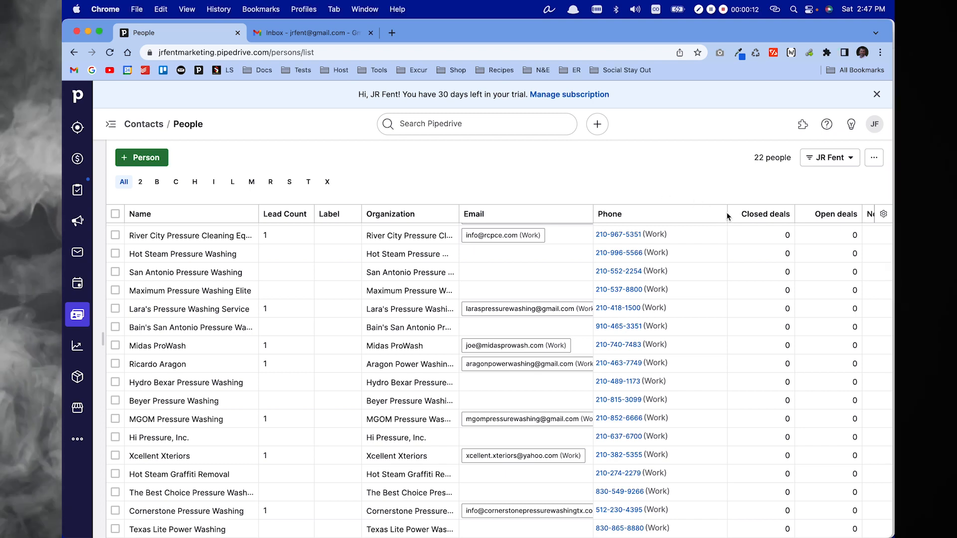
pyautogui.moveTo(728, 216); pyautogui.dragTo(683, 215)
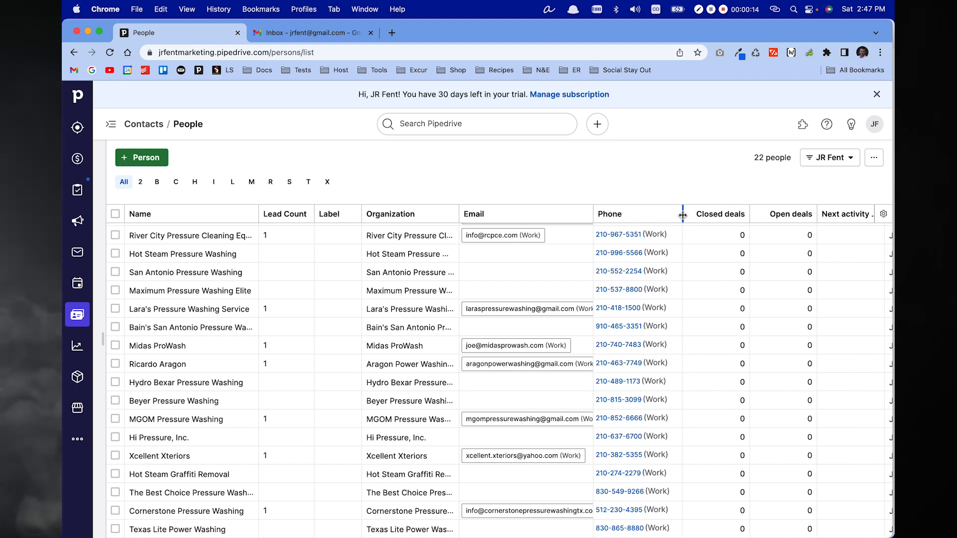
# Step: Hide the Organization column, add the Business Category and Metro Area columns, and save the column selection
pyautogui.click(883, 216)
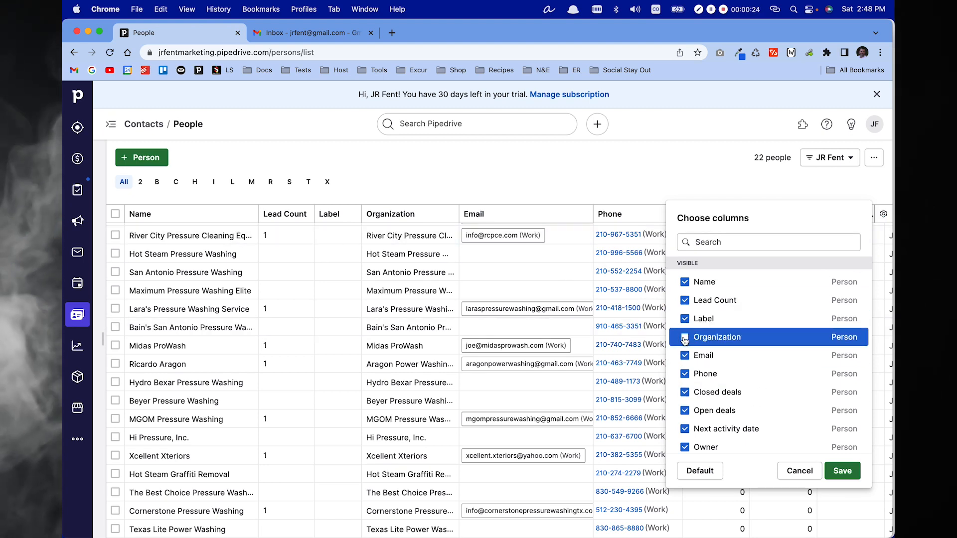
pyautogui.scroll(-3, 793, 373)
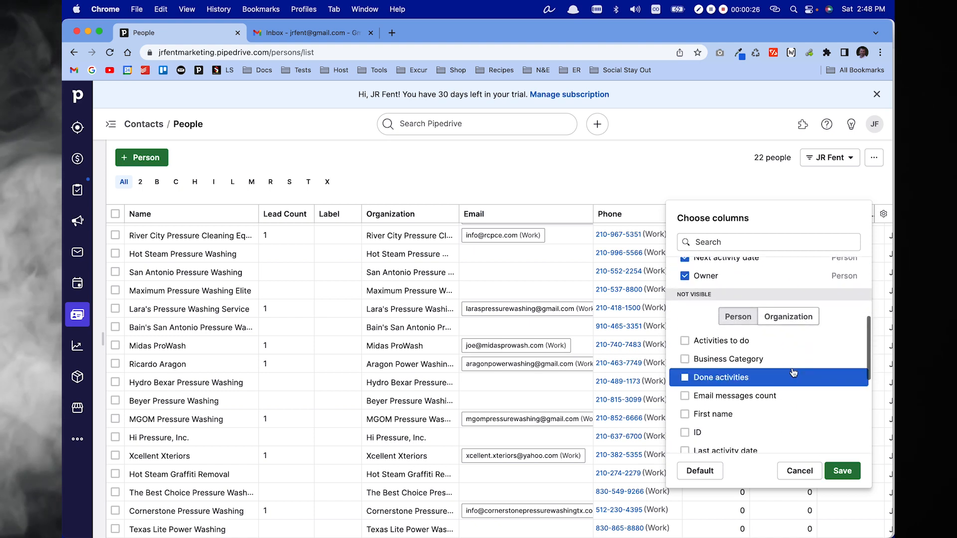
pyautogui.click(686, 361)
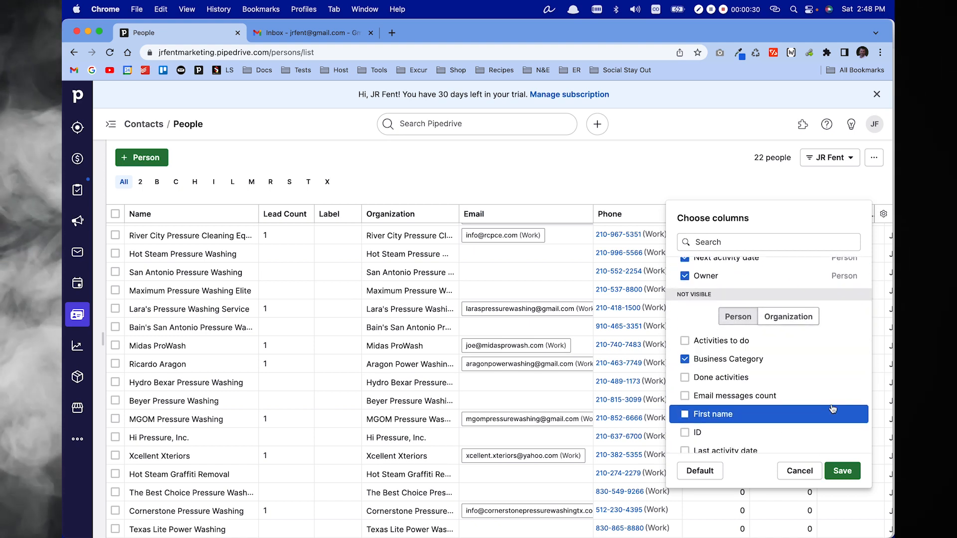
pyautogui.scroll(-3, 832, 409)
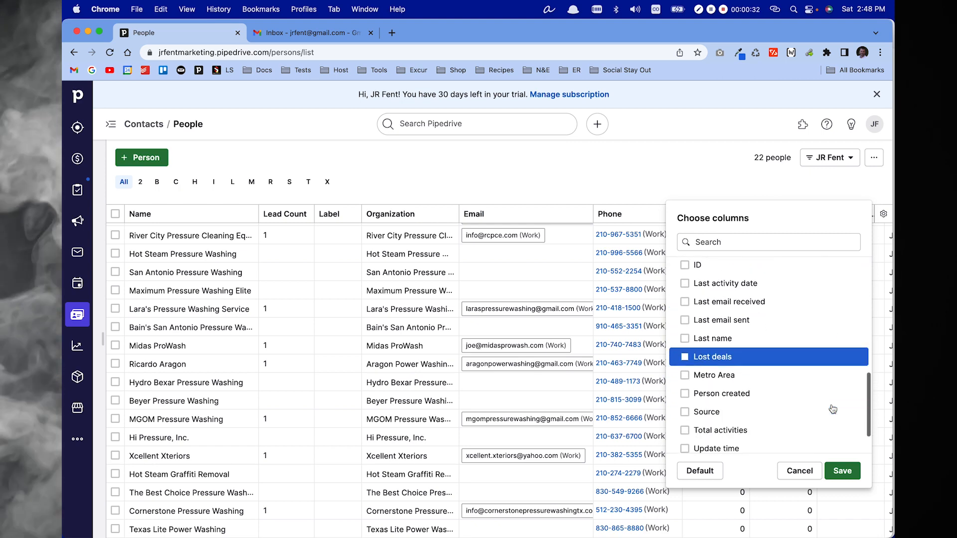
pyautogui.click(684, 362)
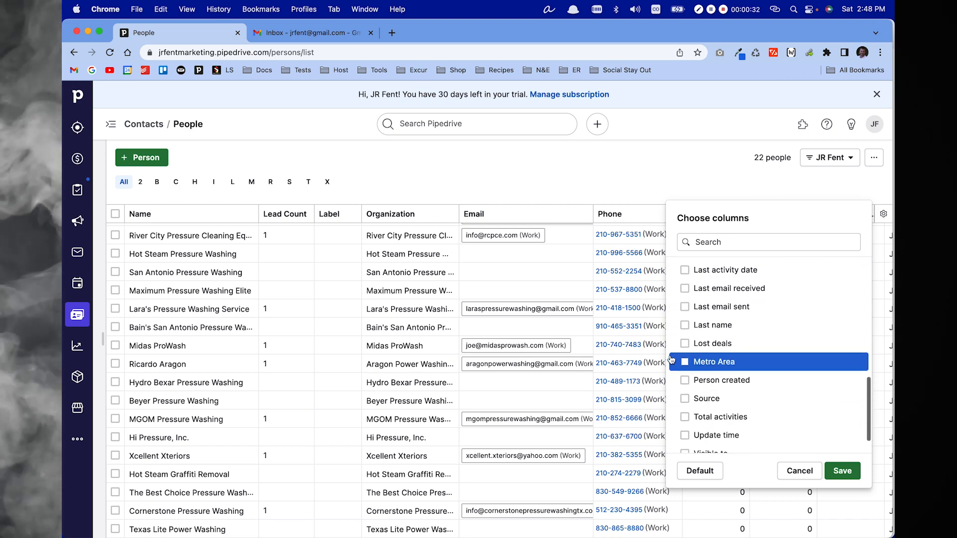
pyautogui.click(843, 471)
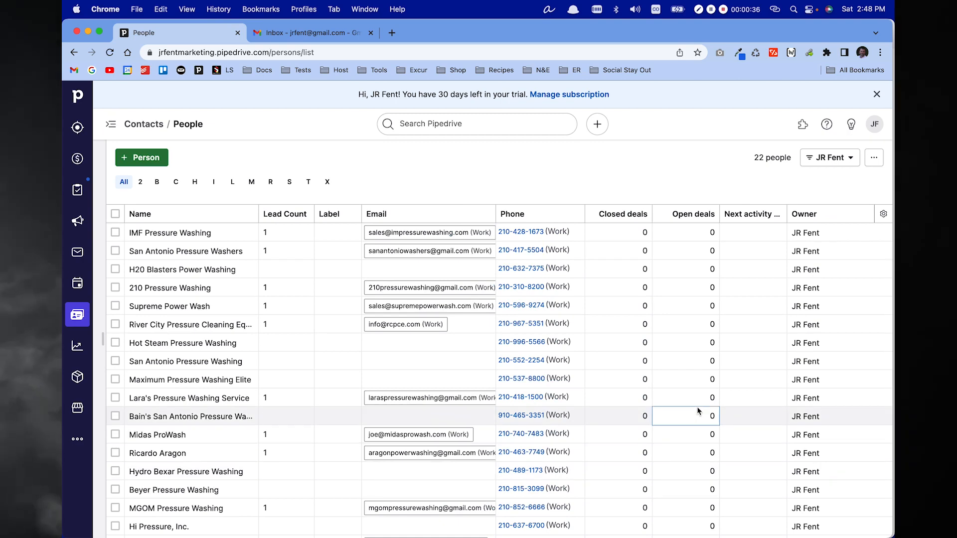
# Step: Move the Business Category column to directly after the Lead Count column
pyautogui.hscroll(5, 753, 397)
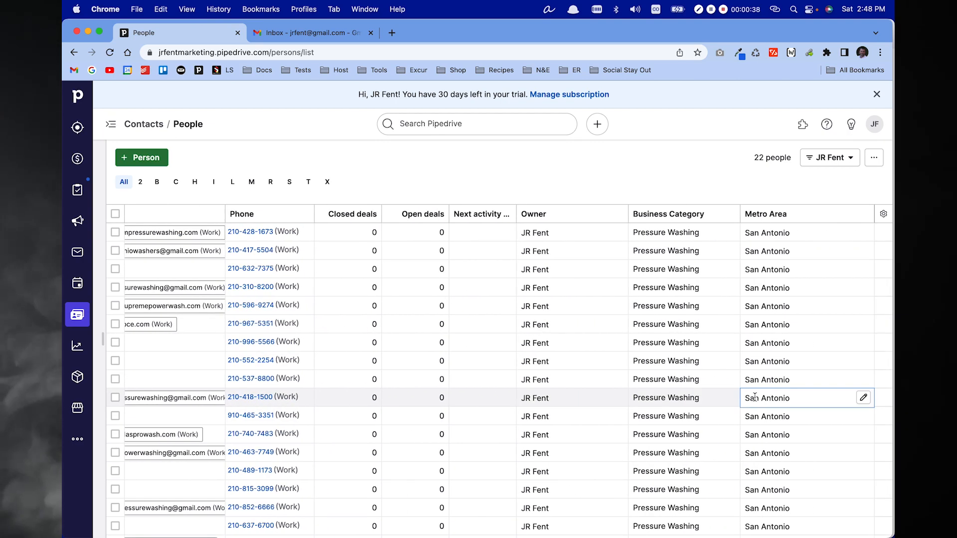
pyautogui.moveTo(716, 217); pyautogui.dragTo(299, 213)
pyautogui.hscroll(-5, 543, 302)
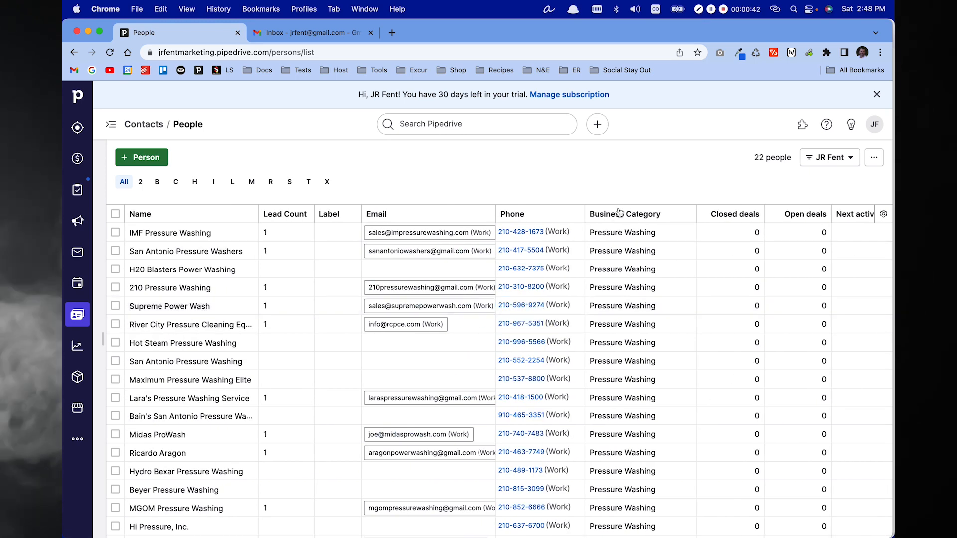
pyautogui.moveTo(575, 216); pyautogui.dragTo(322, 224)
# Step: Move the Metro Area column to directly after the Business Category column
pyautogui.hscroll(5, 709, 334)
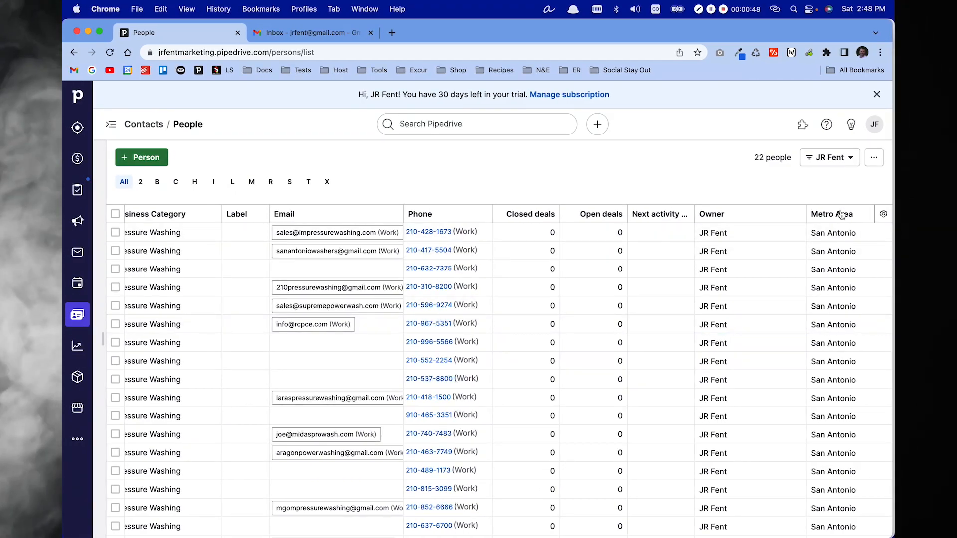
pyautogui.moveTo(841, 215); pyautogui.dragTo(228, 269)
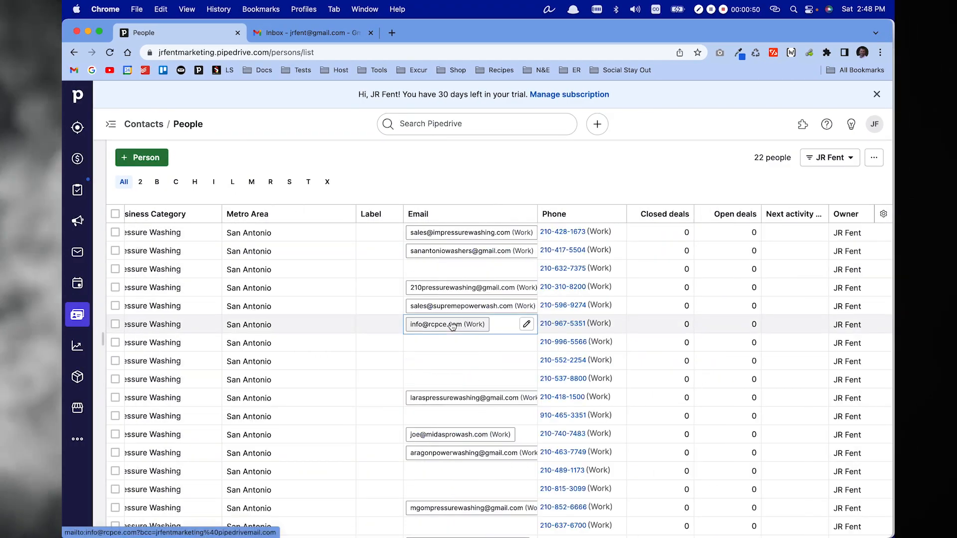
pyautogui.hotkey('ctrl', 'Left')
pyautogui.hotkey('ctrl', 'Right')
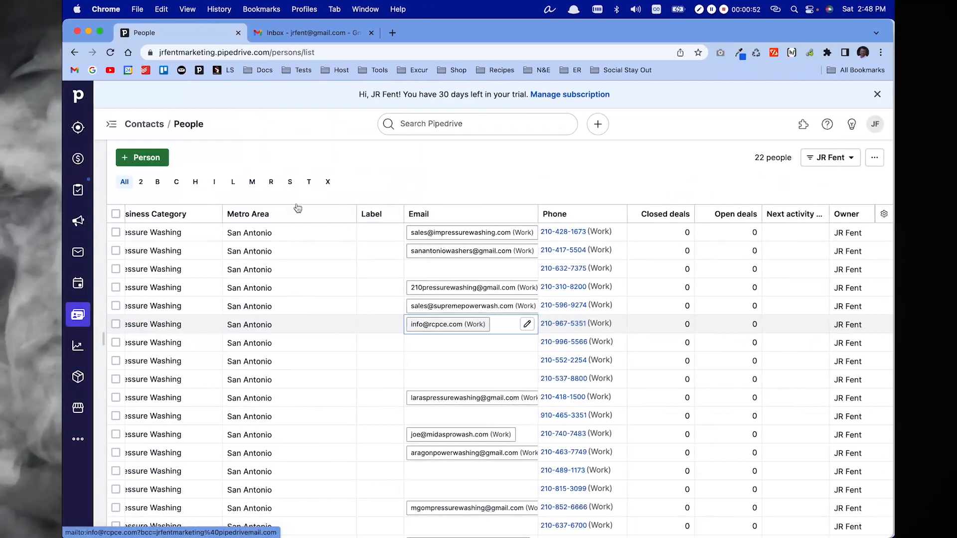
# Step: Narrow the Business Category and Metro Area columns so they fit their contents closely
pyautogui.hscroll(-4, 309, 270)
pyautogui.moveTo(486, 215); pyautogui.dragTo(398, 214)
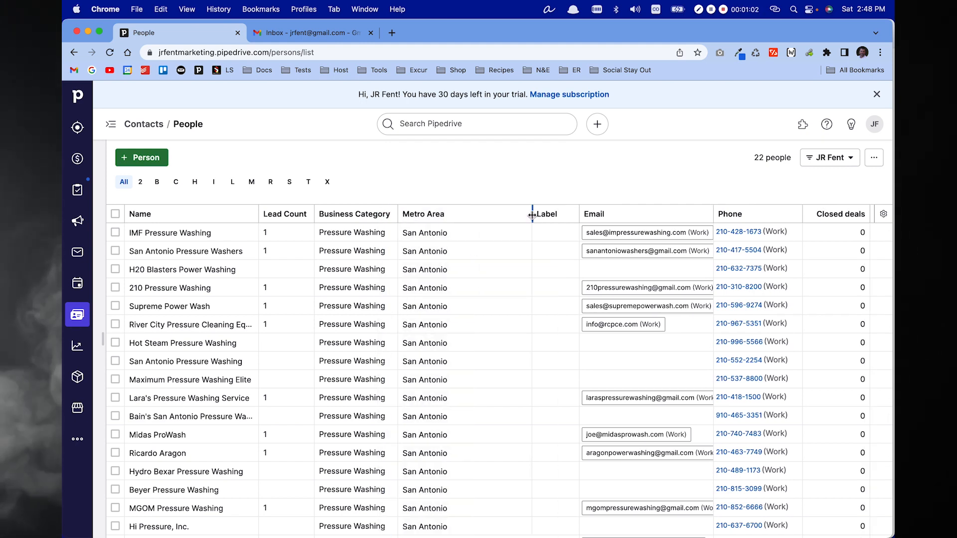
pyautogui.moveTo(532, 214); pyautogui.dragTo(456, 214)
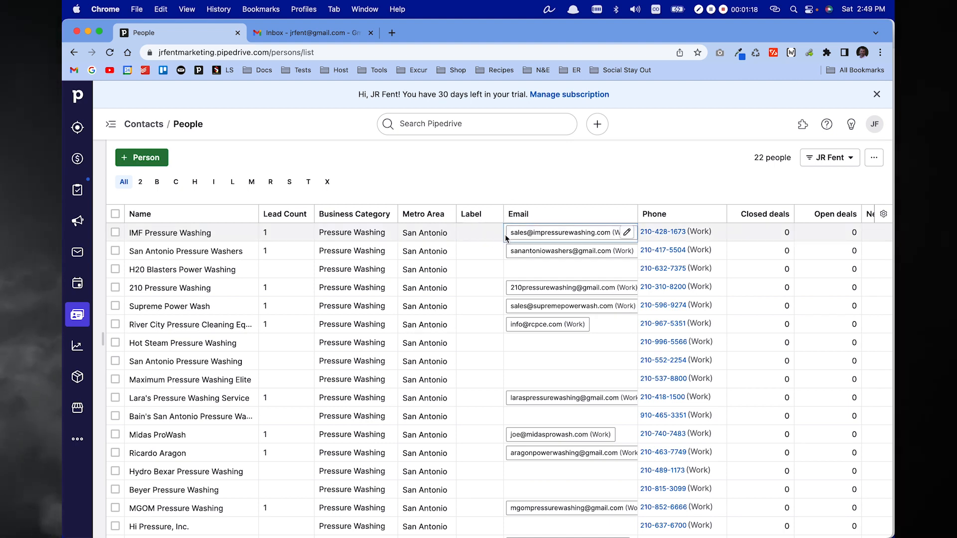
# Step: Label the IMF Pressure Washing contact as CUSTOMER and widen the Label column slightly
pyautogui.click(492, 233)
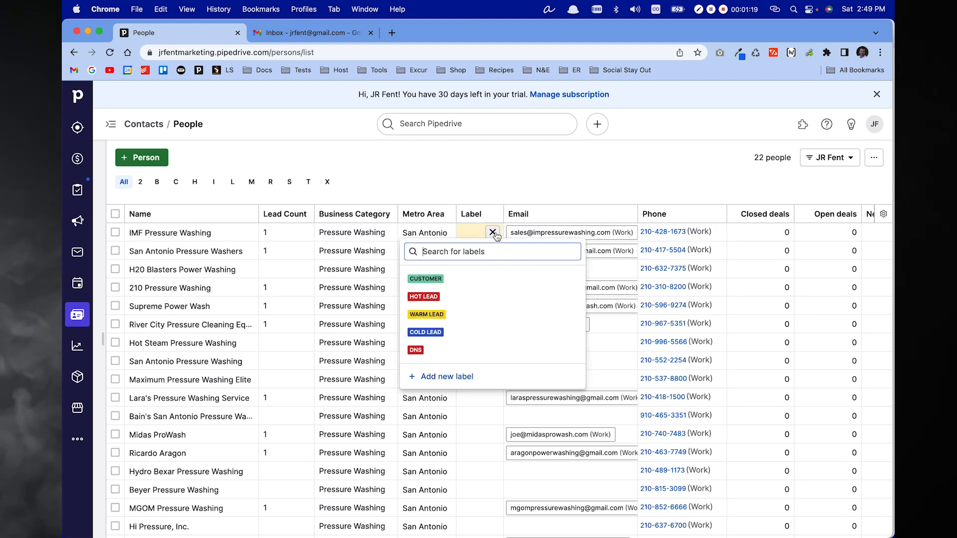
pyautogui.click(435, 277)
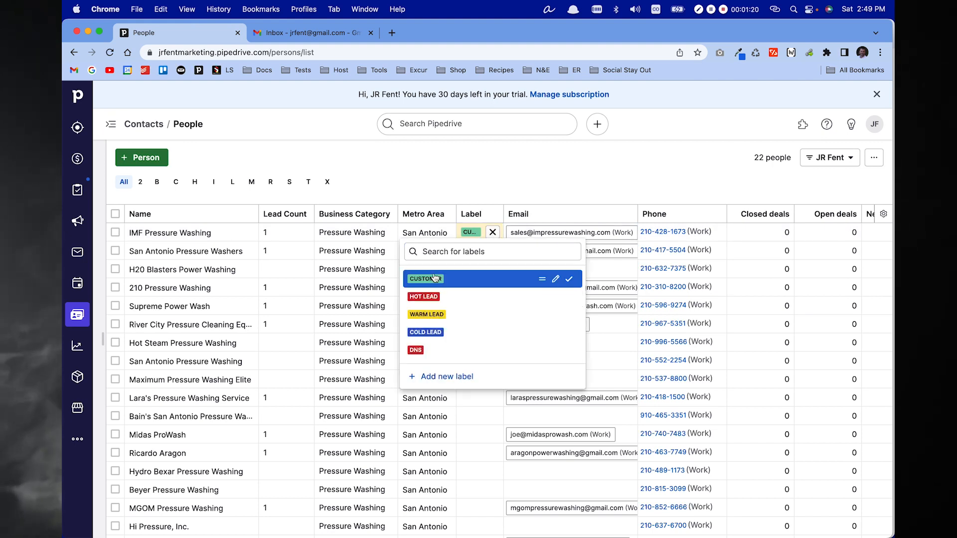
pyautogui.click(508, 186)
pyautogui.moveTo(503, 213); pyautogui.dragTo(514, 214)
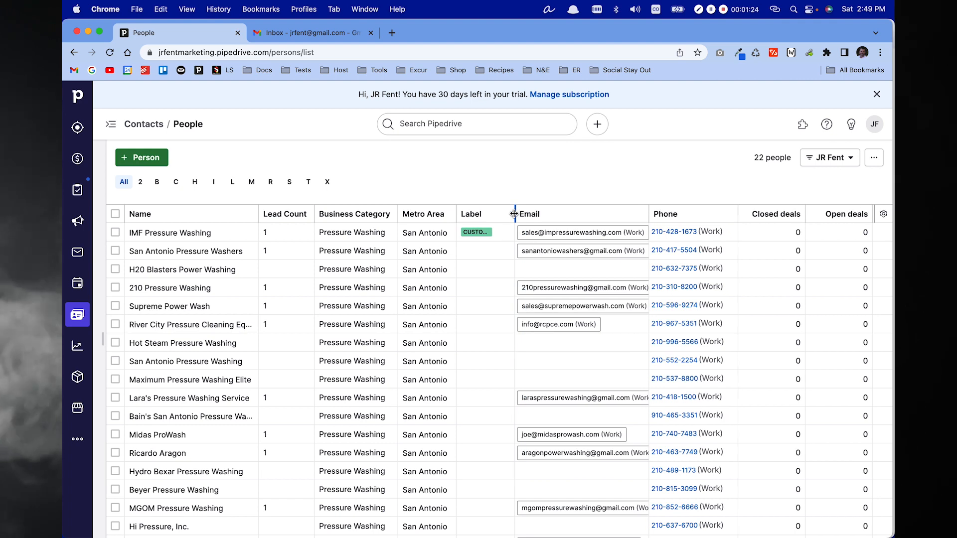
# Step: Label the San Antonio Pressure Washers contact as DNS
pyautogui.click(504, 251)
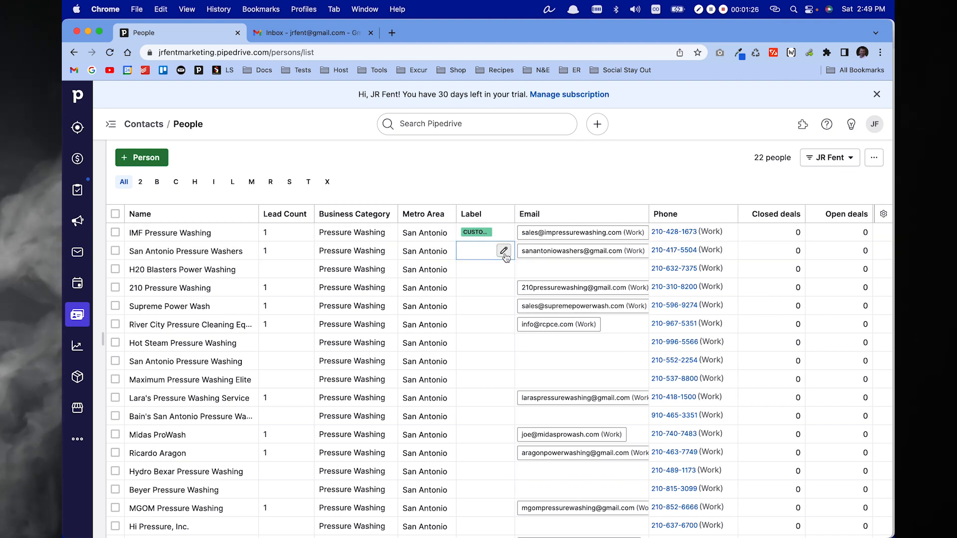
pyautogui.click(528, 368)
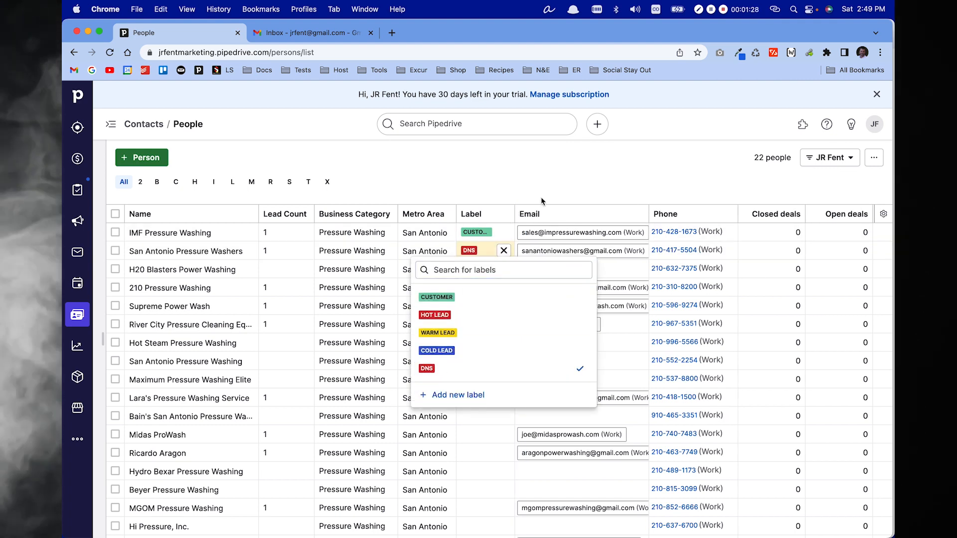
pyautogui.click(552, 173)
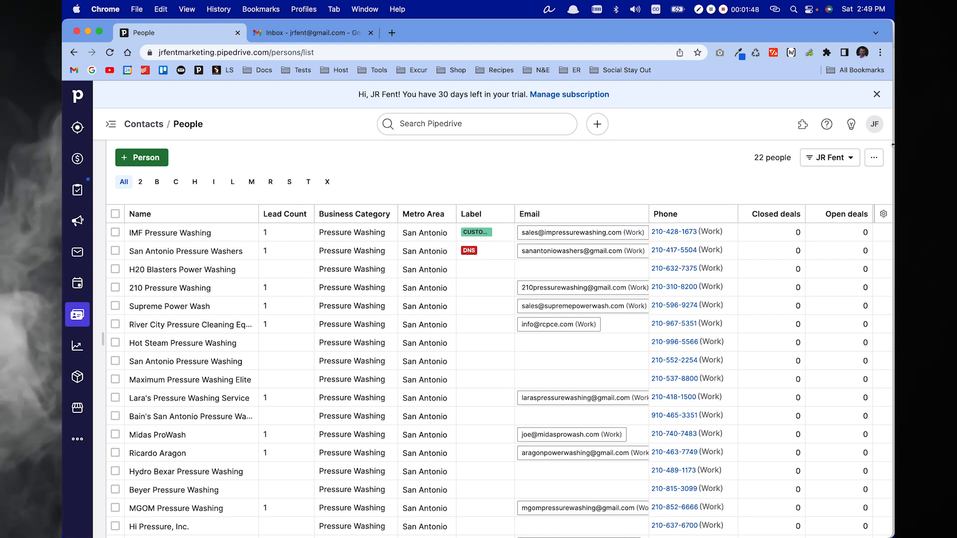
# Step: Start a new people filter with the match-all condition that the person's Business Category is Pressure Washing
pyautogui.click(852, 160)
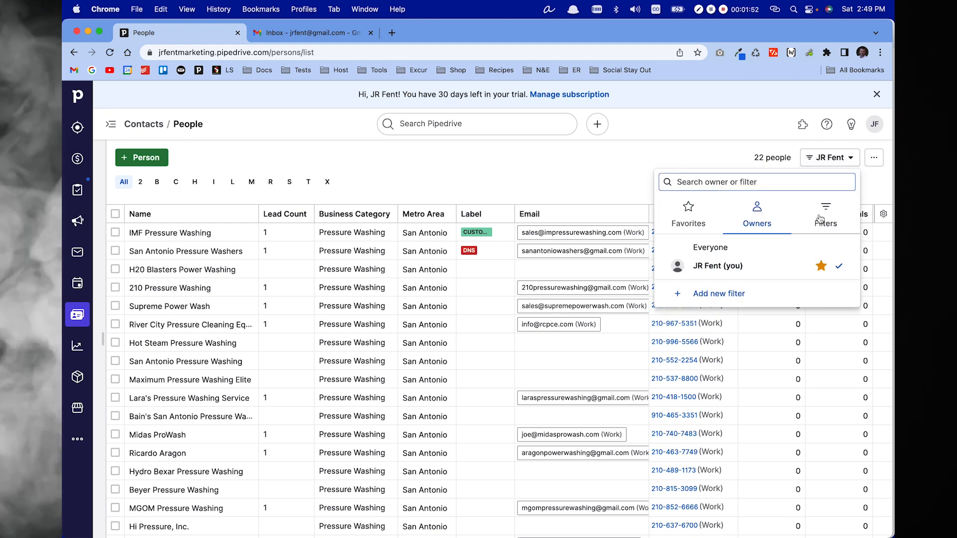
pyautogui.click(721, 298)
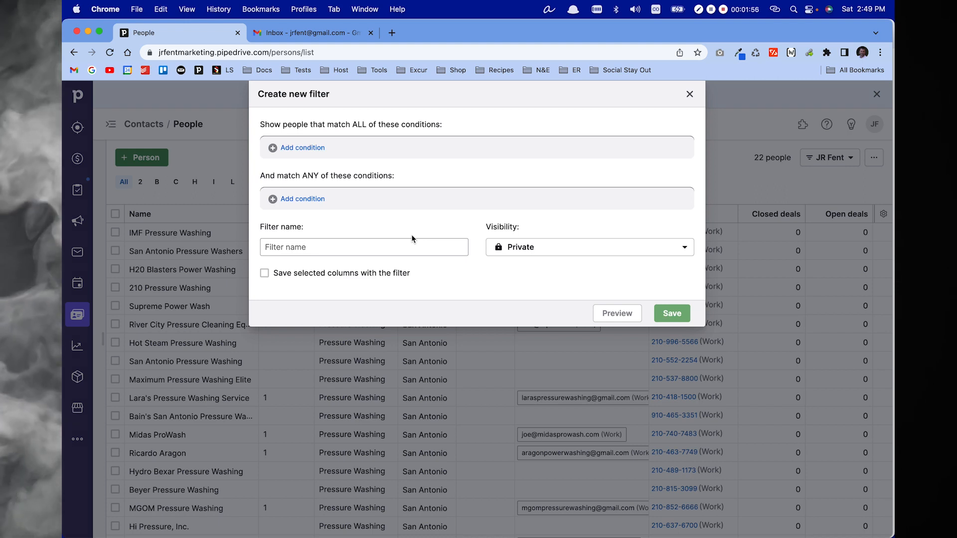
pyautogui.click(309, 148)
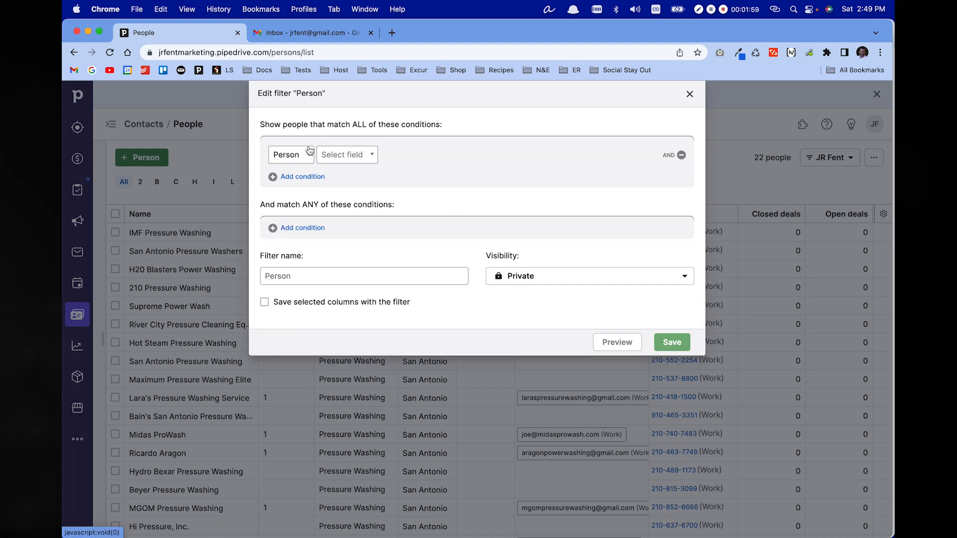
pyautogui.click(361, 155)
pyautogui.click(354, 209)
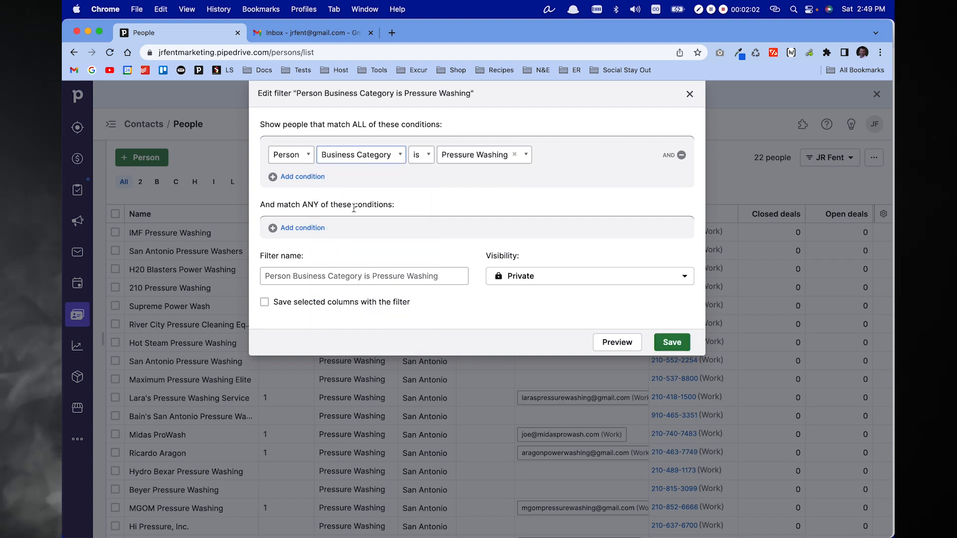
# Step: Add a second match-all condition that the person's Metro Area is San Antonio
pyautogui.click(316, 178)
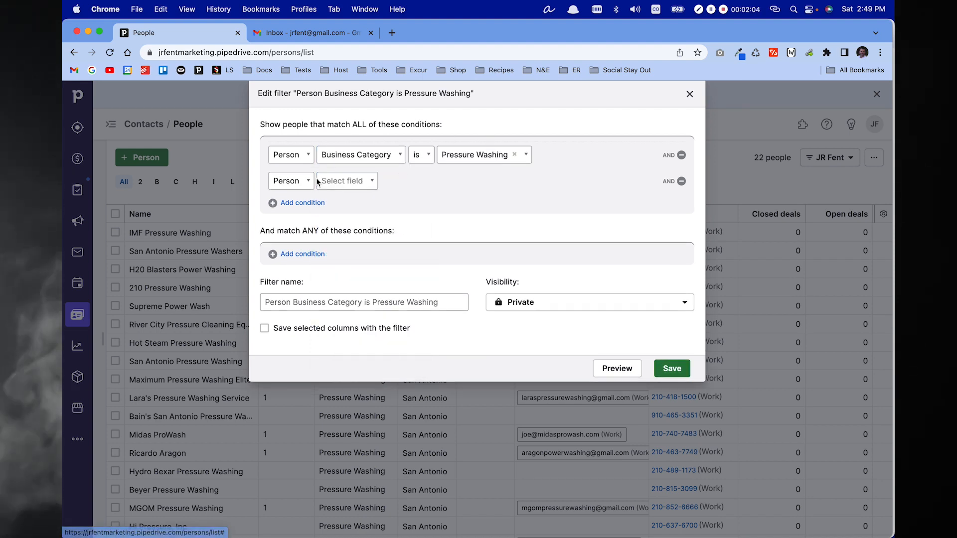
pyautogui.click(344, 182)
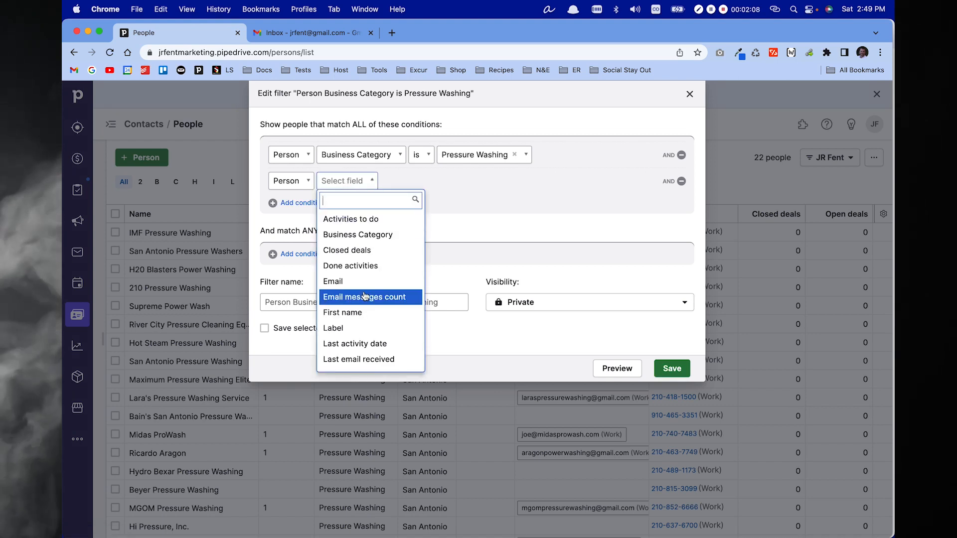
pyautogui.scroll(-2, 365, 297)
pyautogui.scroll(-3, 365, 296)
pyautogui.scroll(3, 366, 296)
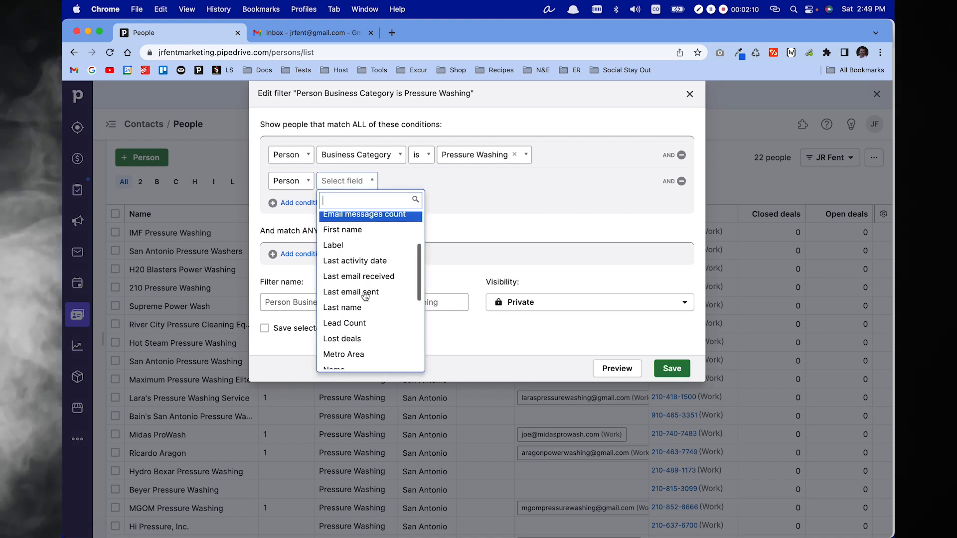
pyautogui.scroll(2, 365, 297)
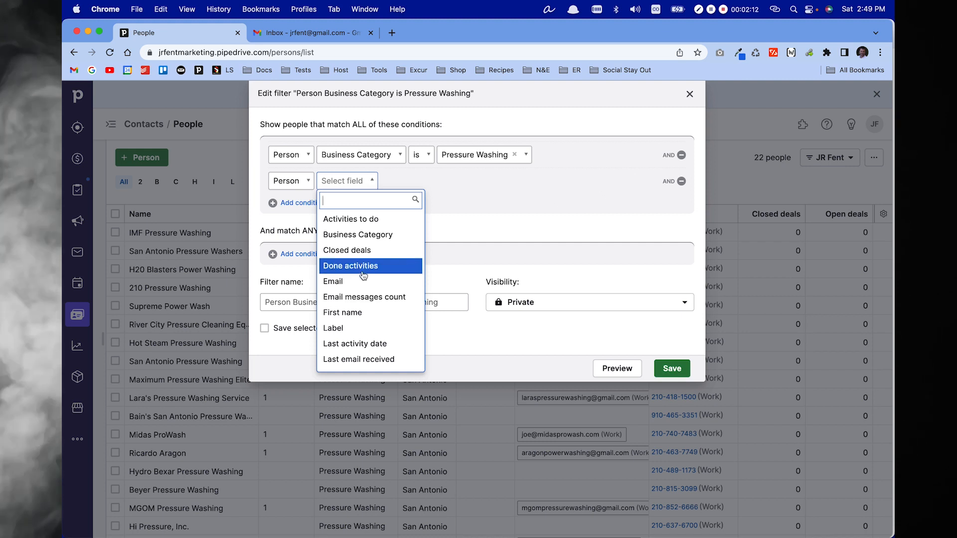
pyautogui.scroll(-3, 364, 276)
pyautogui.scroll(-3, 363, 271)
pyautogui.click(349, 216)
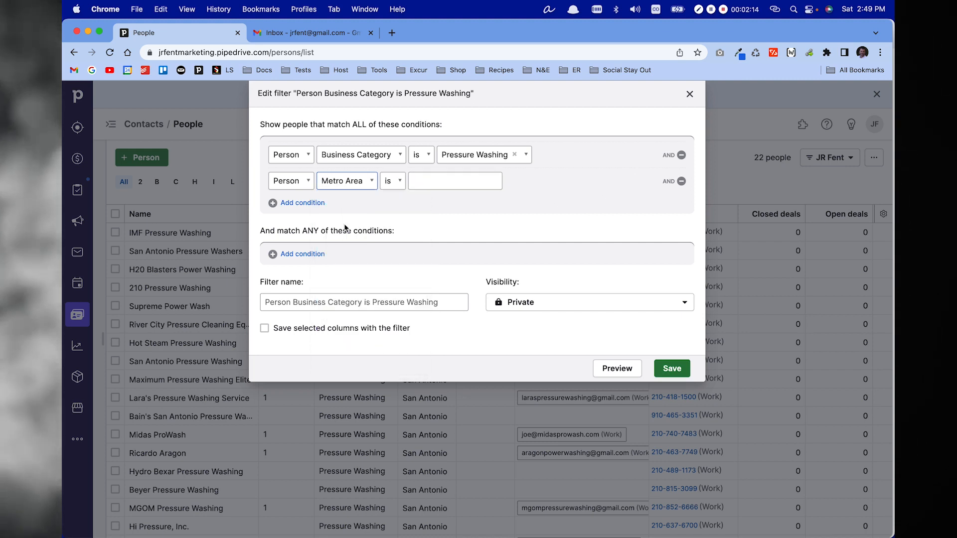
pyautogui.click(436, 179)
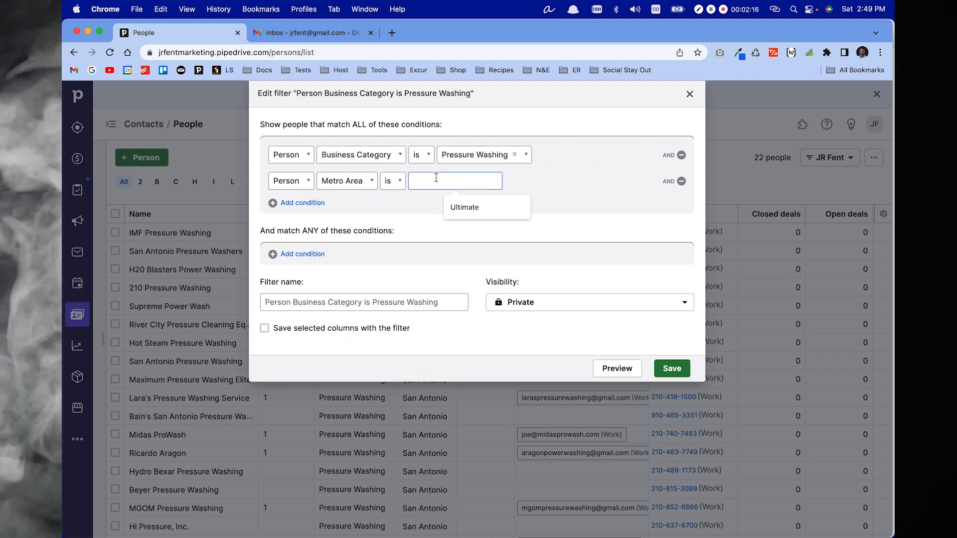
pyautogui.write('San ')
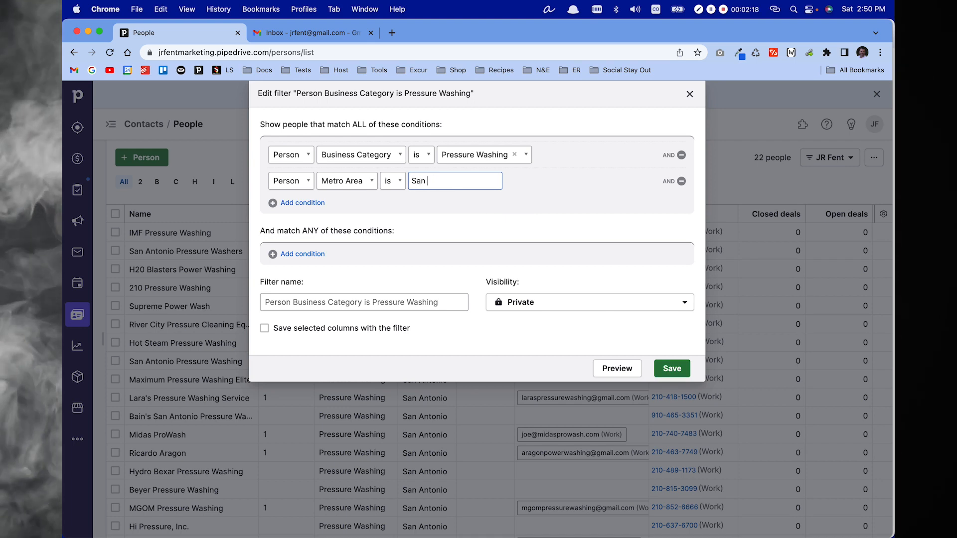
pyautogui.write('Antonio')
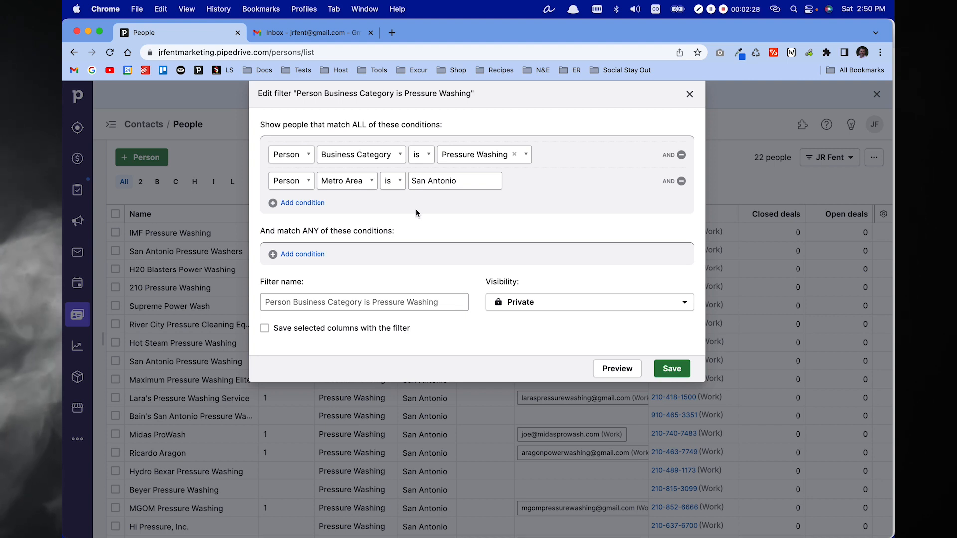
# Step: Add a third match-all condition that the person's Label is not CUSTOMER
pyautogui.click(316, 204)
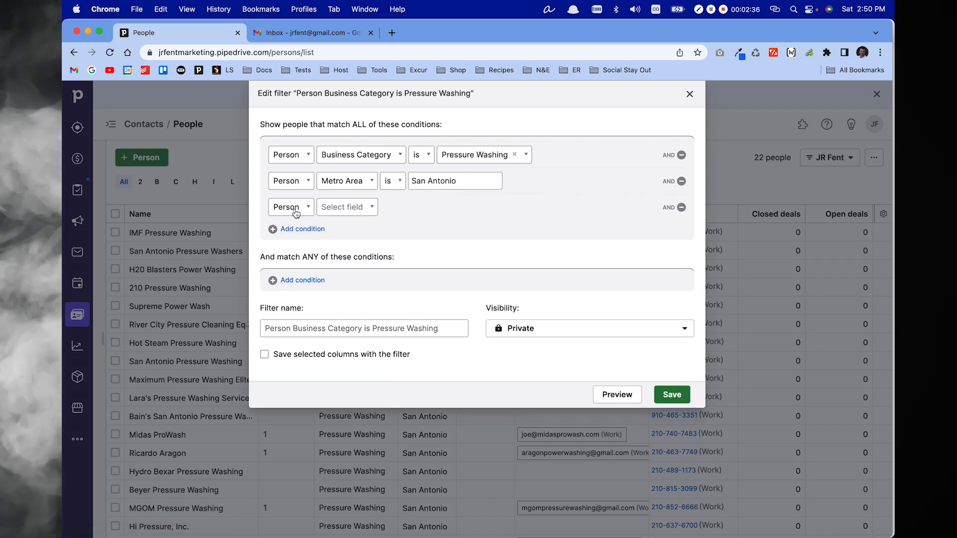
pyautogui.click(294, 207)
pyautogui.click(287, 271)
pyautogui.click(365, 212)
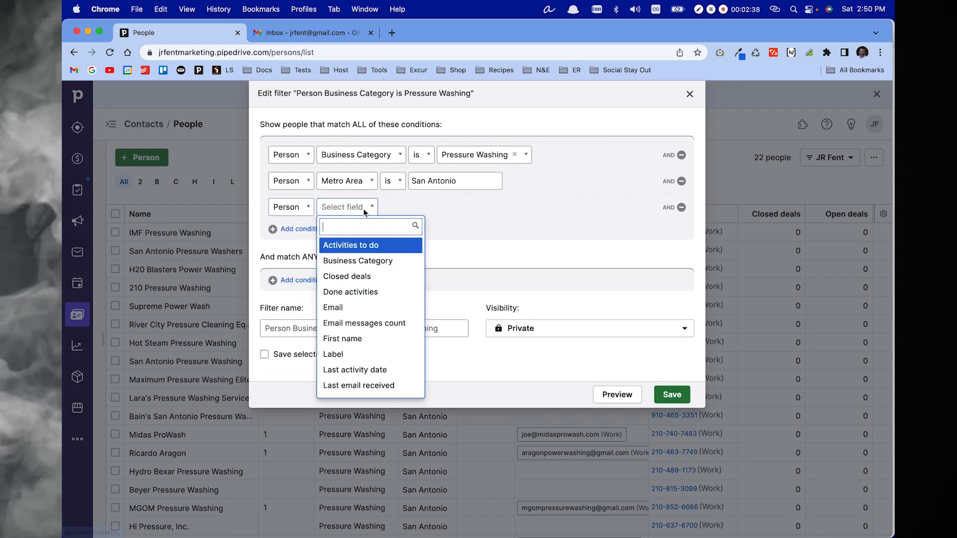
pyautogui.click(339, 354)
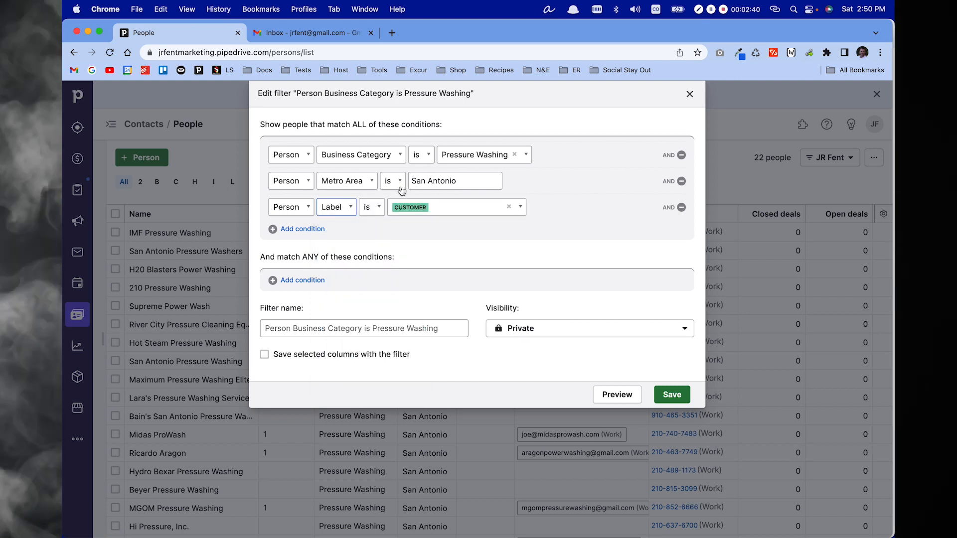
pyautogui.click(378, 207)
pyautogui.click(386, 240)
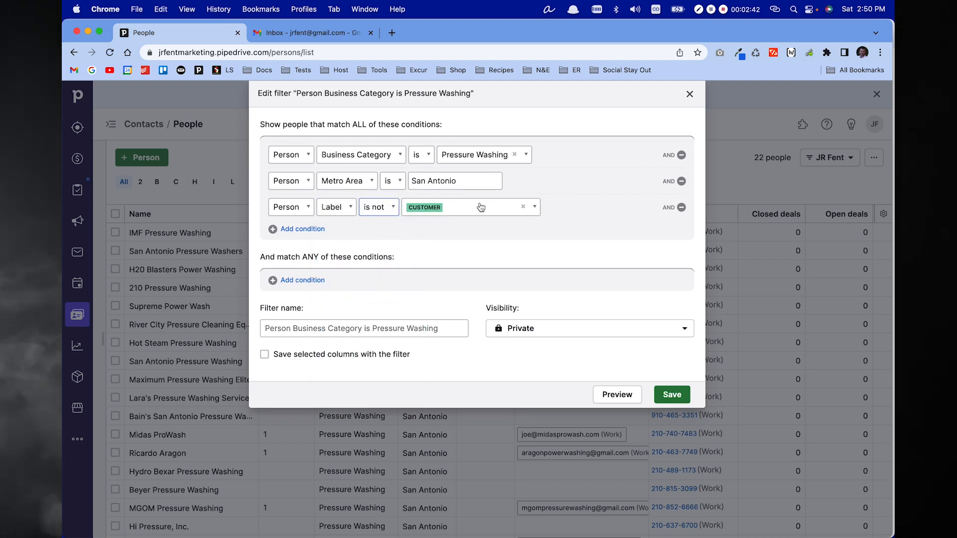
# Step: Add a fourth match-all condition that the person's Label is not DNS
pyautogui.click(296, 229)
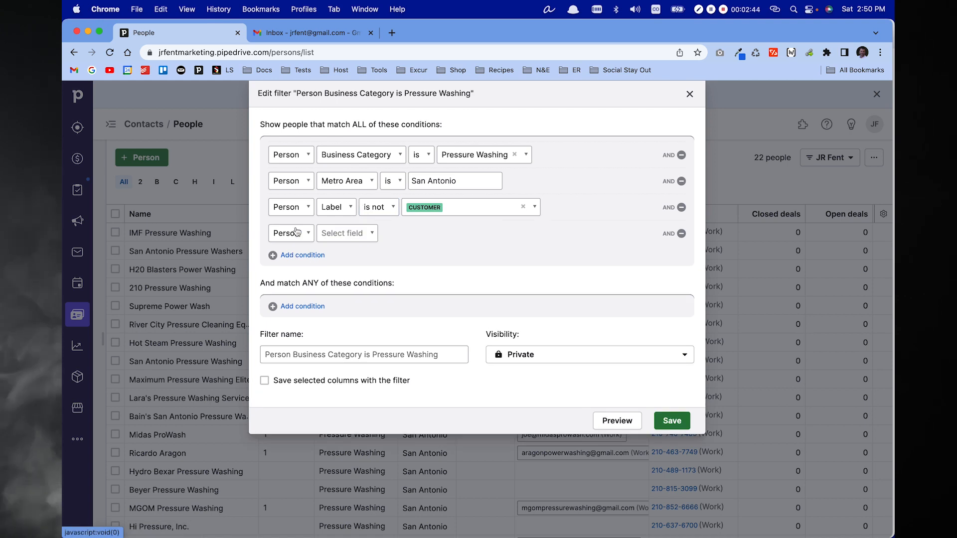
pyautogui.click(334, 233)
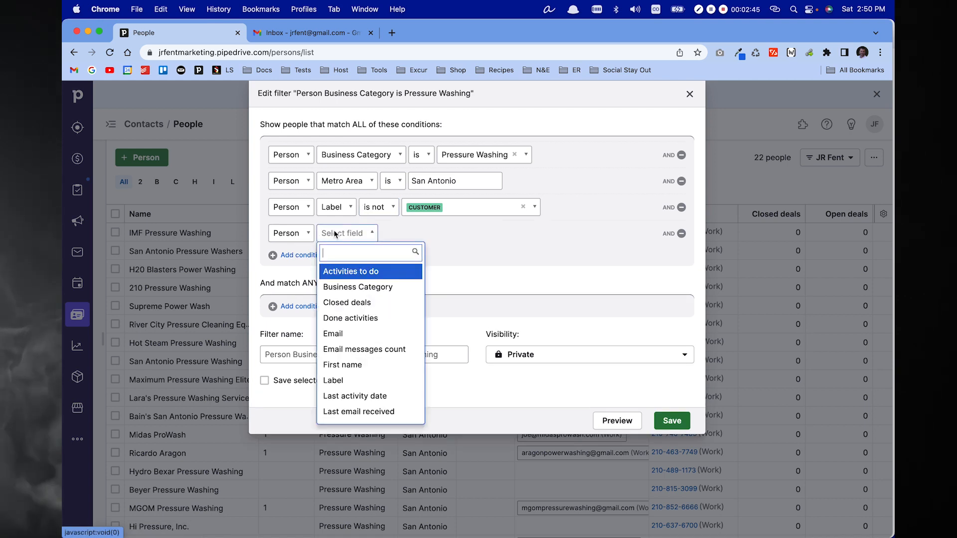
pyautogui.click(347, 381)
pyautogui.click(377, 237)
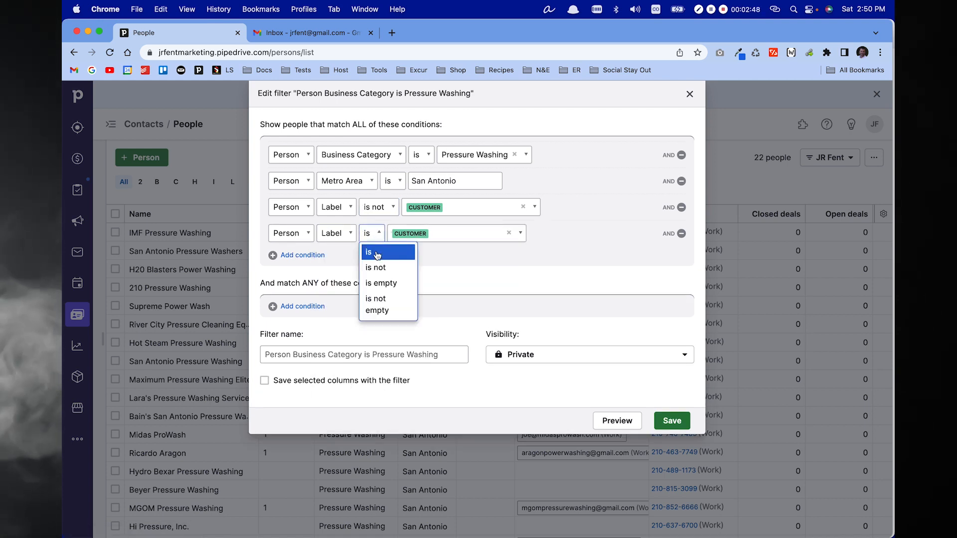
pyautogui.click(377, 264)
pyautogui.click(465, 235)
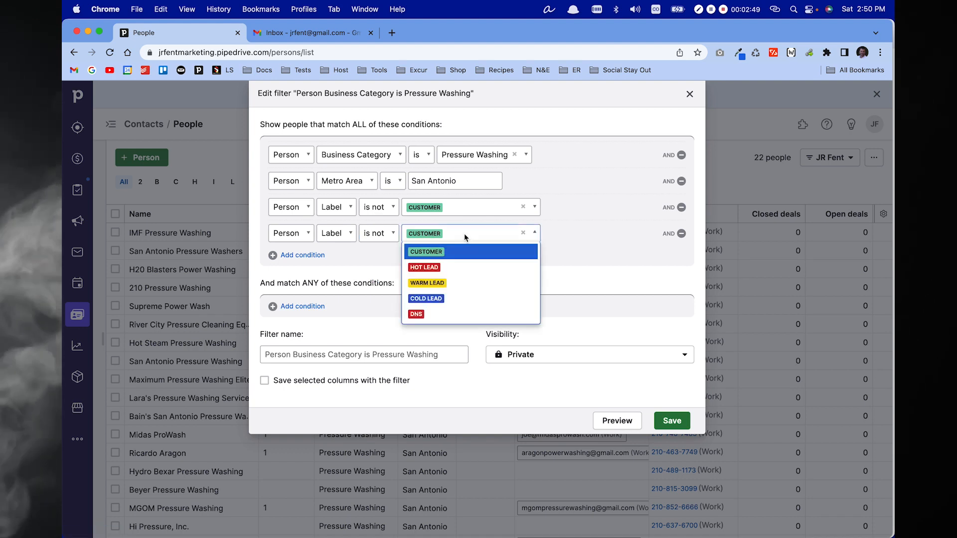
pyautogui.click(440, 312)
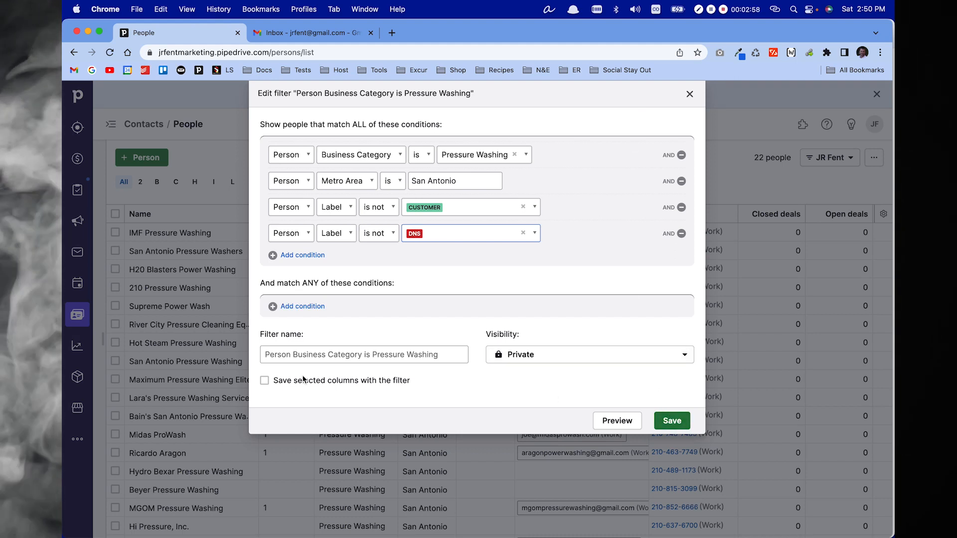
# Step: Name the filter "PW's • TX • San Antonio" and save it with private visibility
pyautogui.click(307, 353)
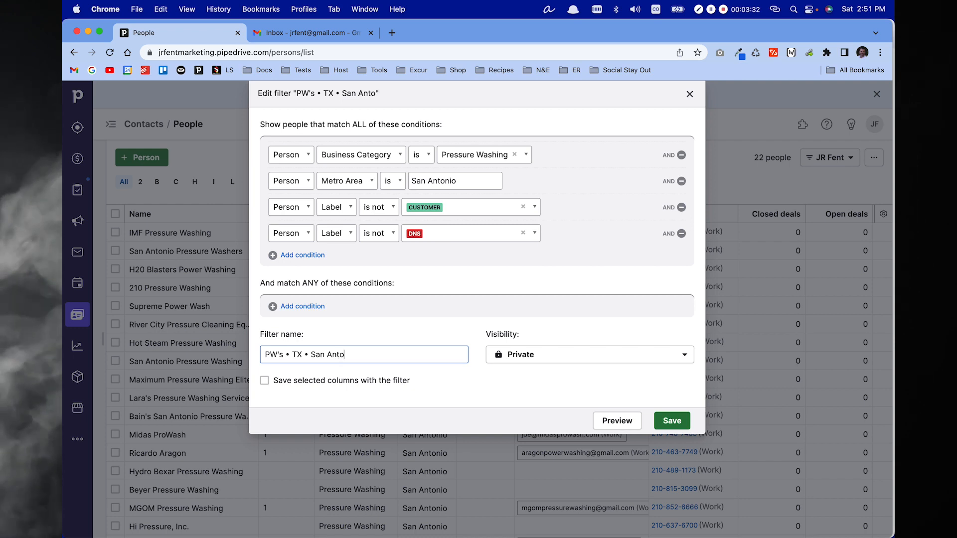
pyautogui.write('nio')
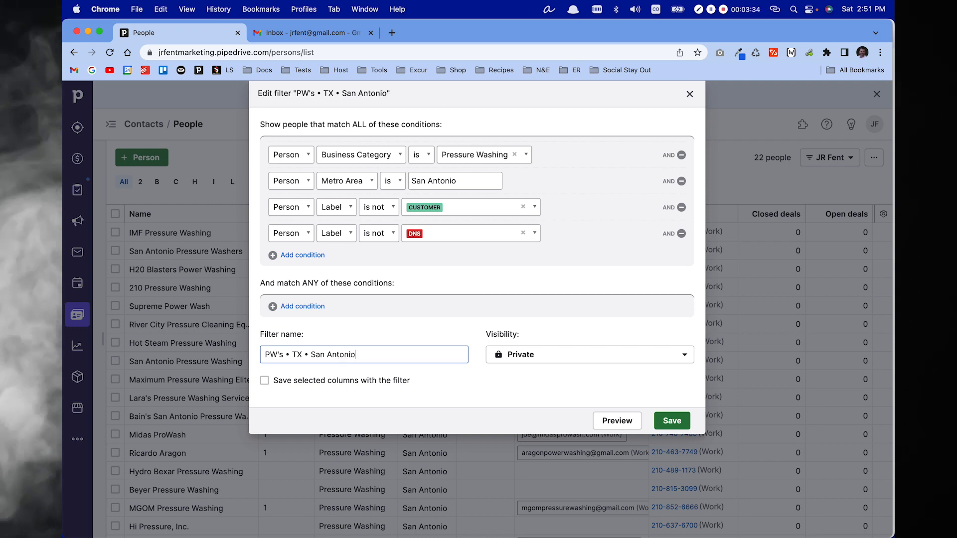
pyautogui.press('Tab')
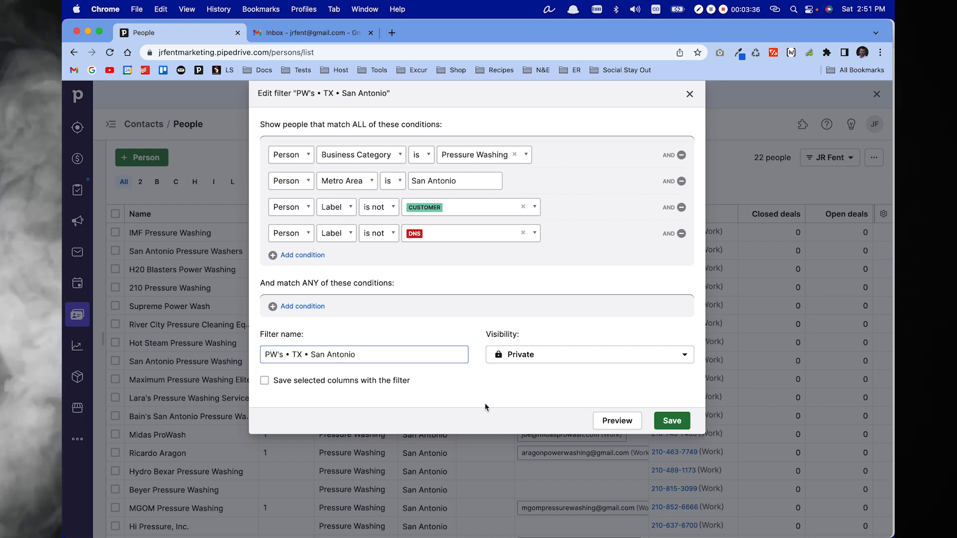
pyautogui.click(669, 422)
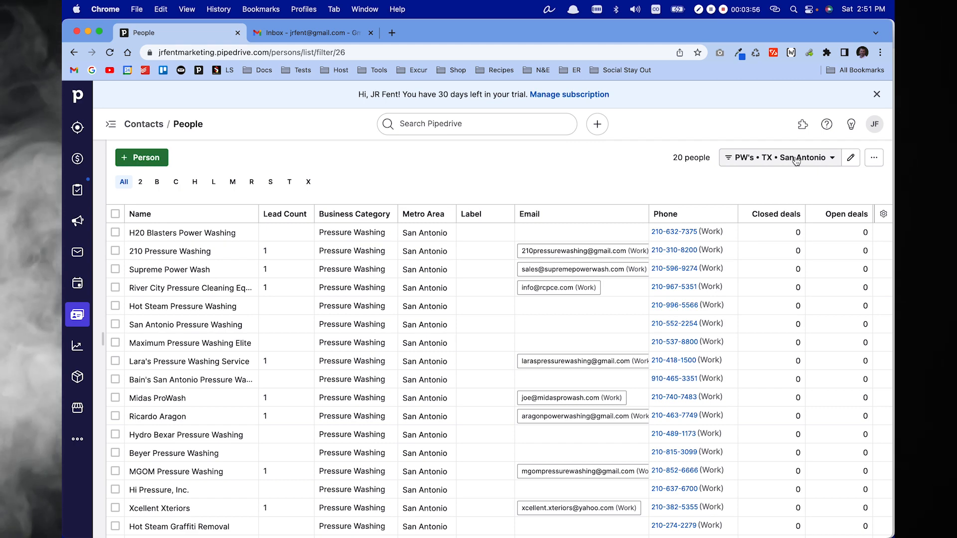
# Step: Set the saved filter's Metro Area to Dallas, rename it "PW's • TX • Dallas", and save it as a new filter
pyautogui.click(851, 158)
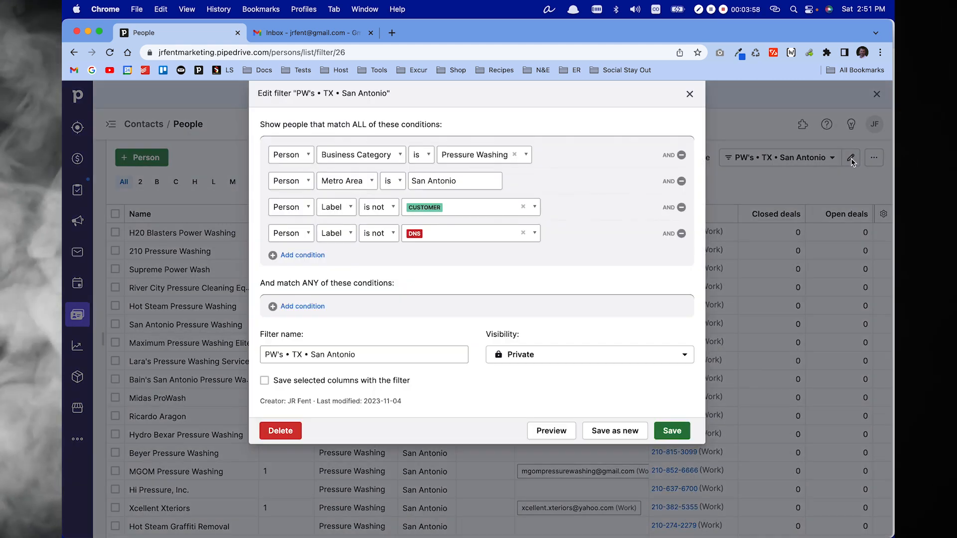
pyautogui.click(475, 178)
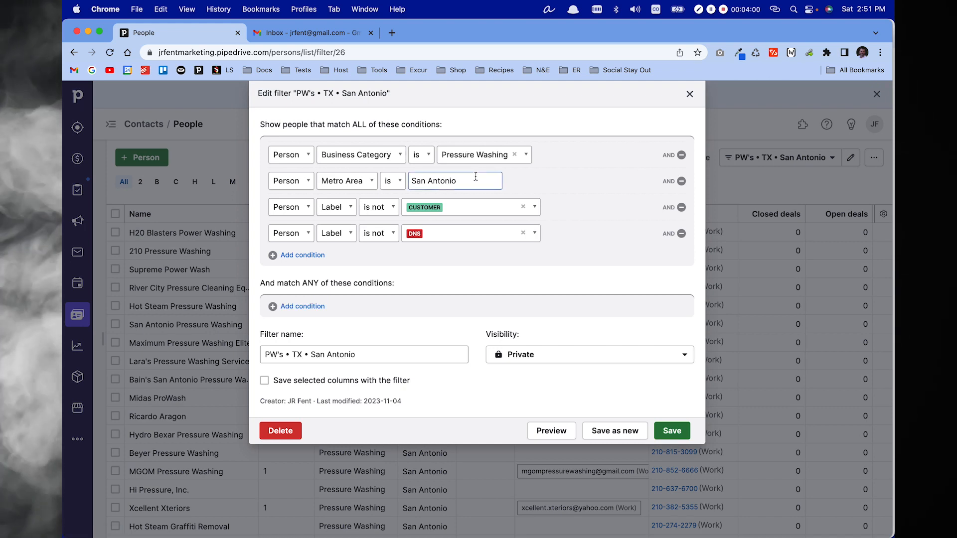
pyautogui.moveTo(476, 178); pyautogui.dragTo(407, 180)
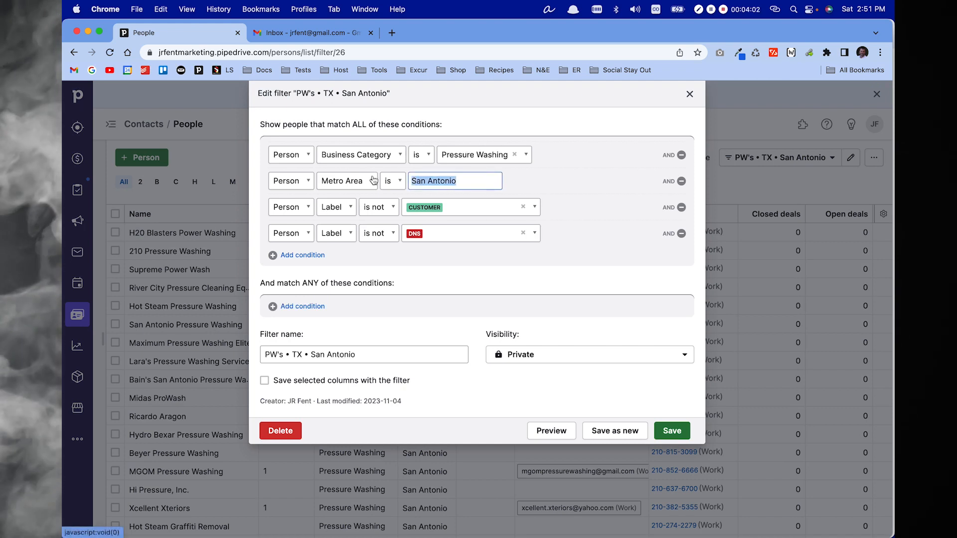
pyautogui.write('Dallas')
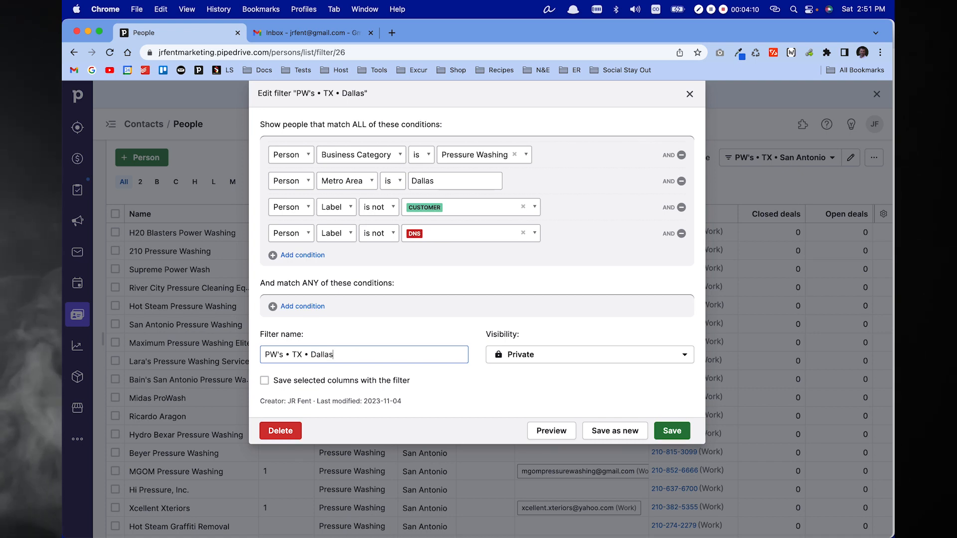
pyautogui.click(608, 431)
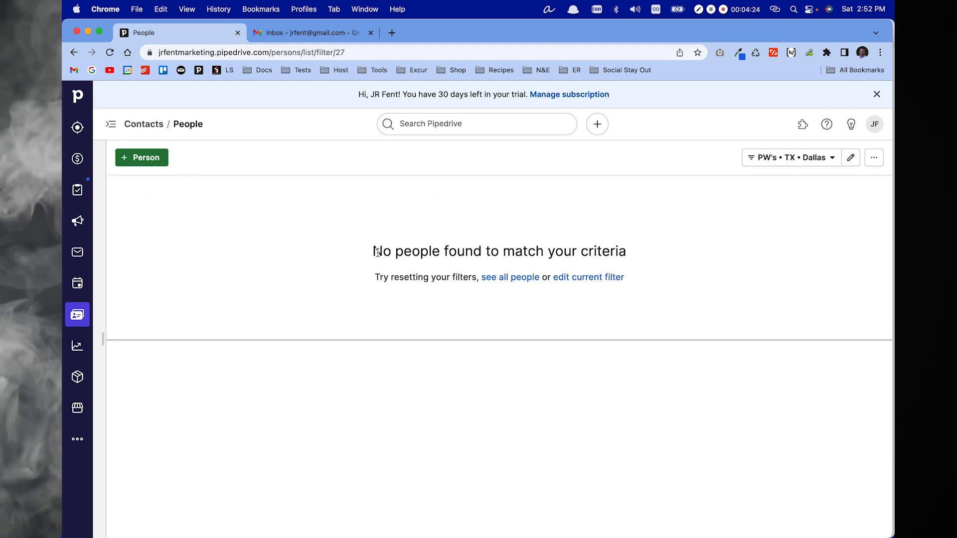
# Step: Switch the people list to the saved filter "PW's • TX • San Antonio"
pyautogui.click(833, 159)
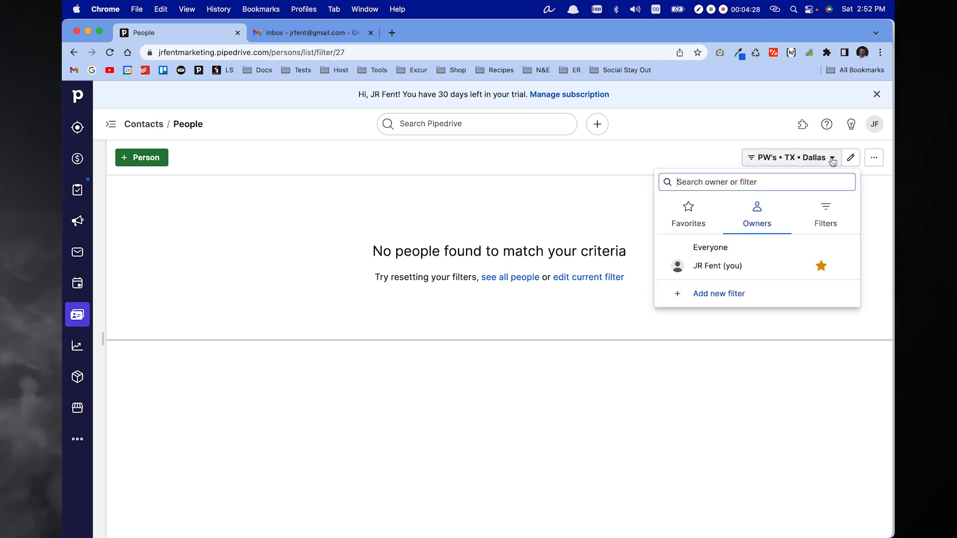
pyautogui.click(825, 215)
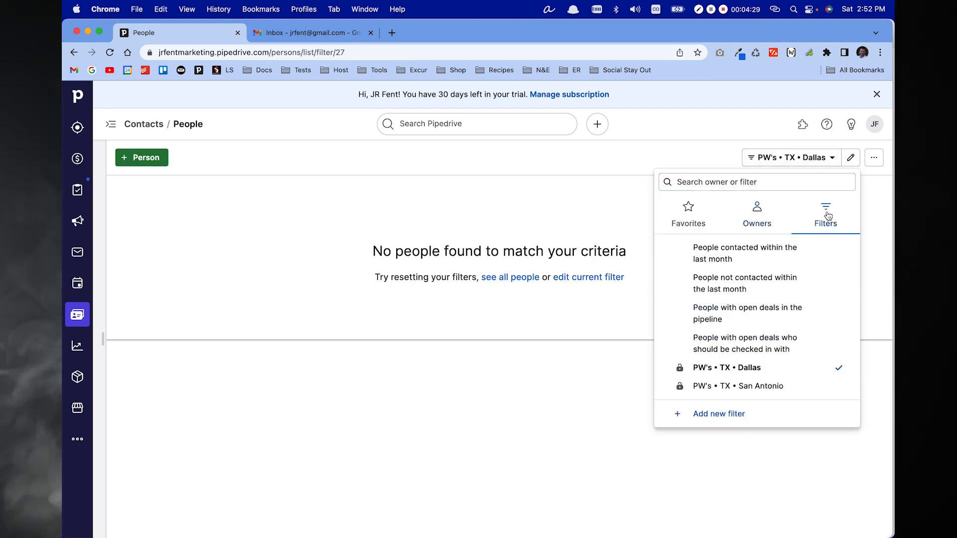
pyautogui.click(759, 386)
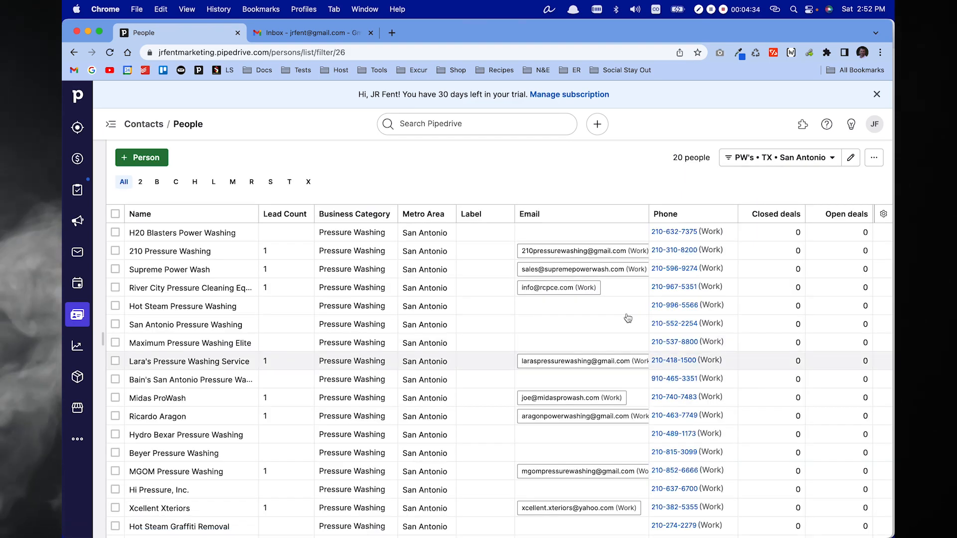
# Step: Select only the contacts that have an email address, from 210 Pressure Washing through Cornerstone Pressure Washing, and close the bulk edit pane
pyautogui.click(115, 215)
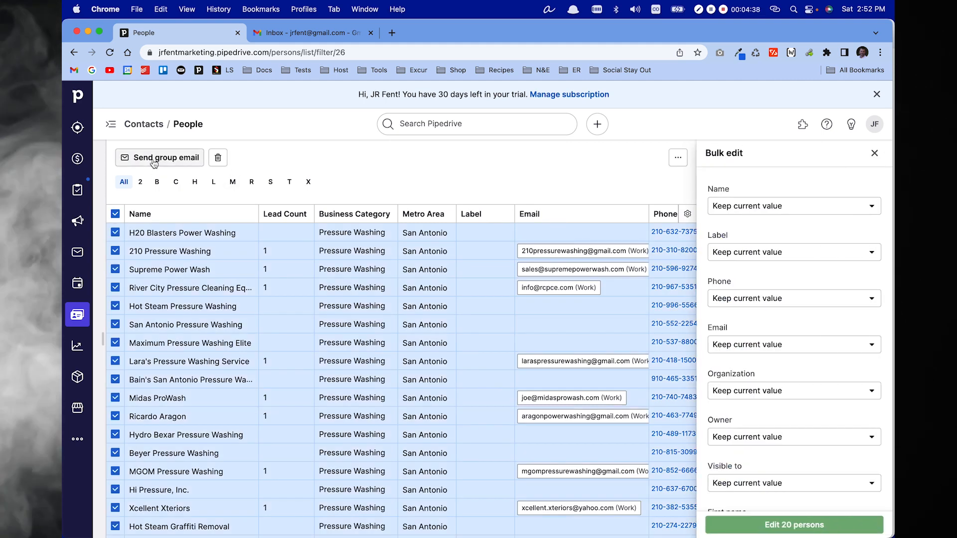
pyautogui.click(116, 215)
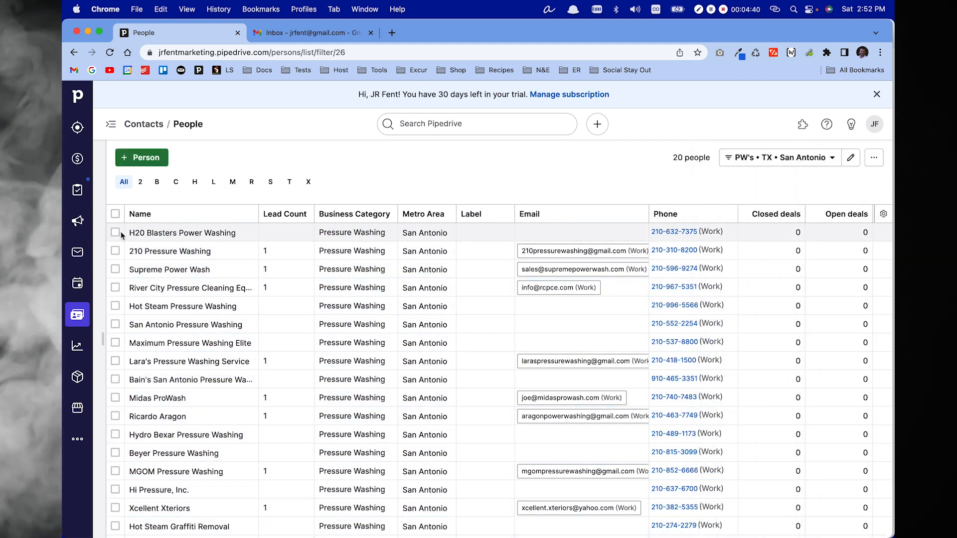
pyautogui.click(115, 251)
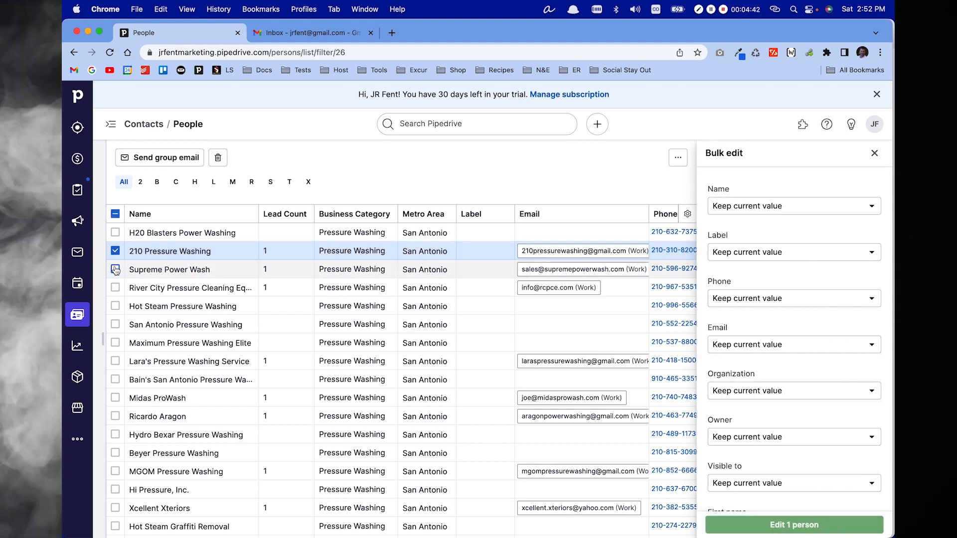
pyautogui.click(115, 270)
pyautogui.click(115, 288)
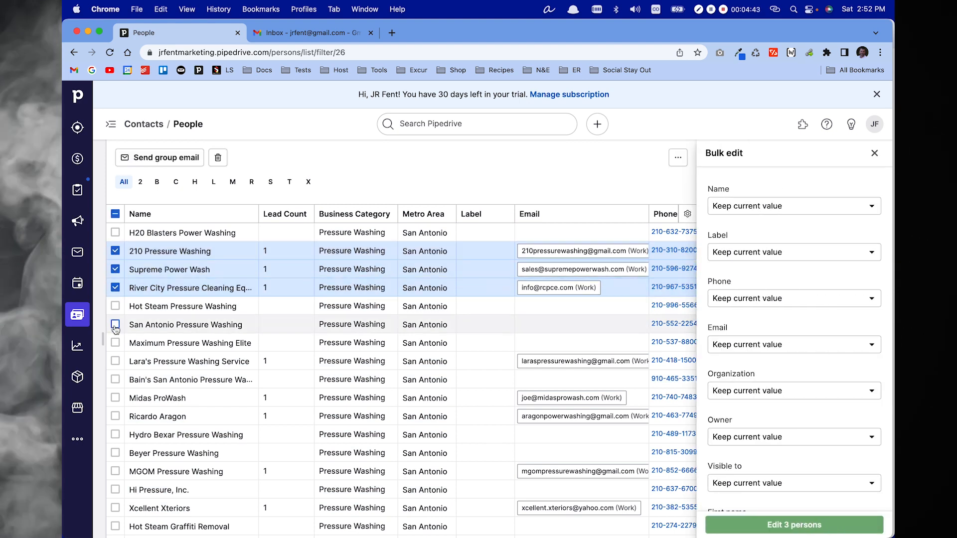
pyautogui.click(115, 361)
pyautogui.click(115, 398)
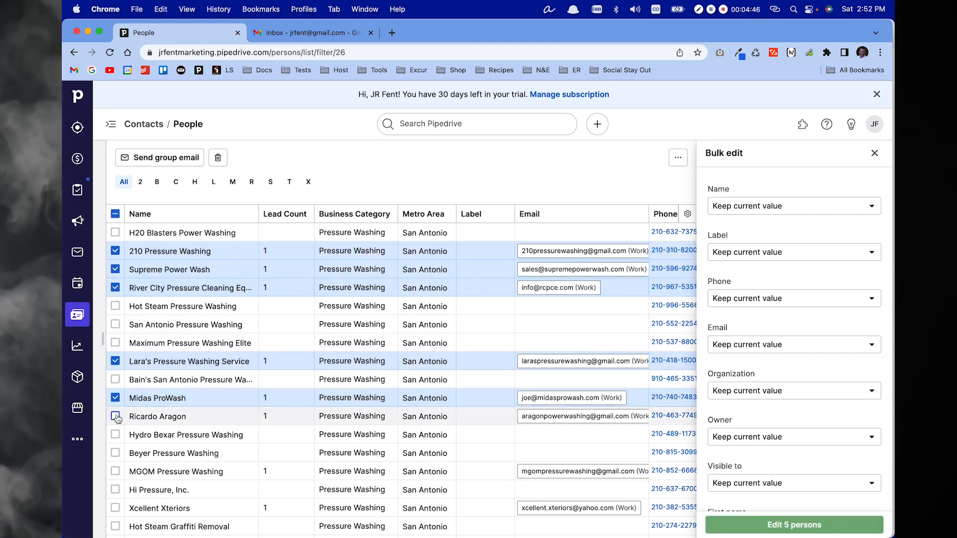
pyautogui.click(115, 416)
pyautogui.click(116, 471)
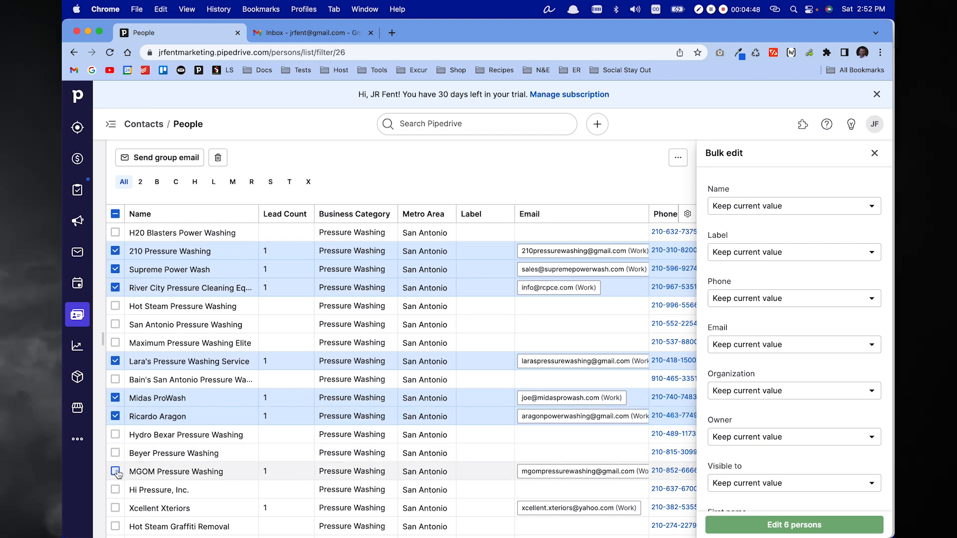
pyautogui.click(116, 507)
pyautogui.scroll(-2, 244, 399)
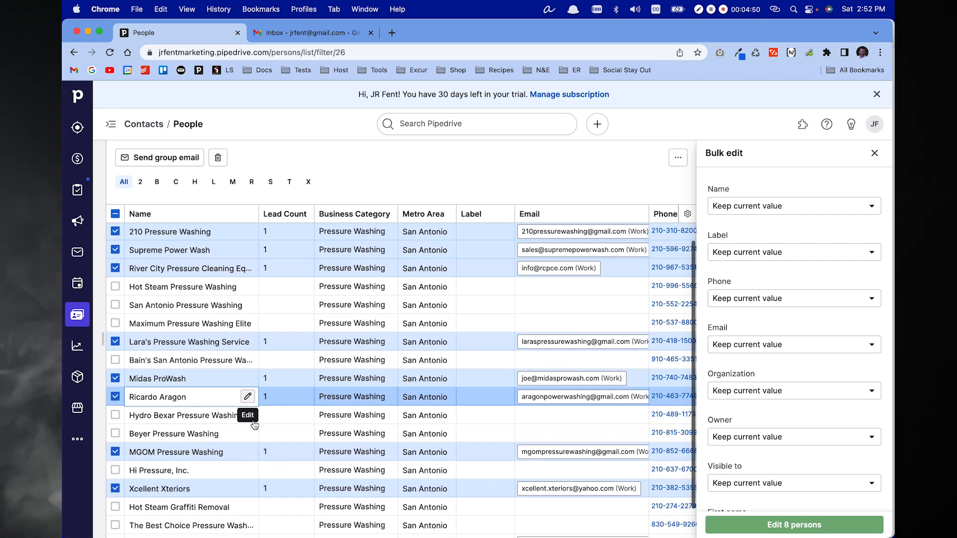
pyautogui.click(116, 511)
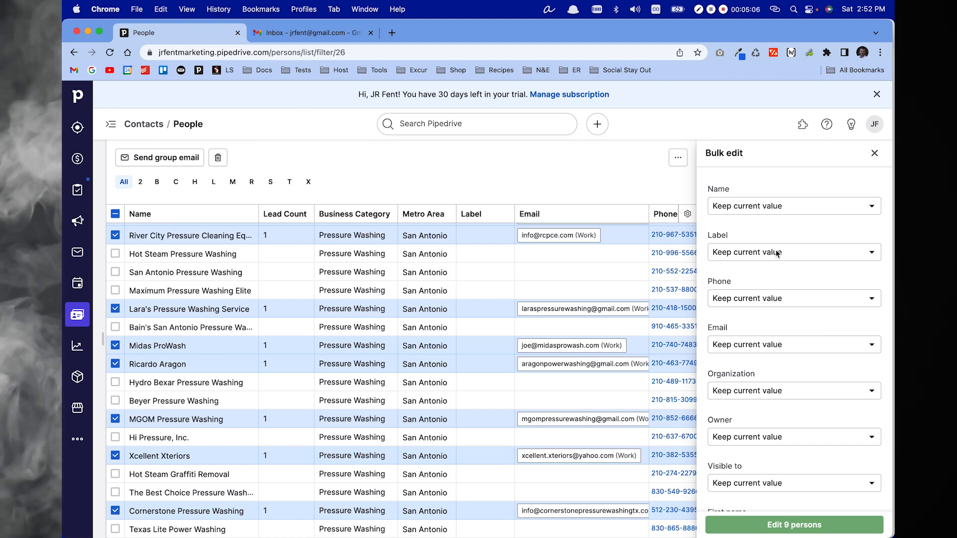
pyautogui.click(874, 153)
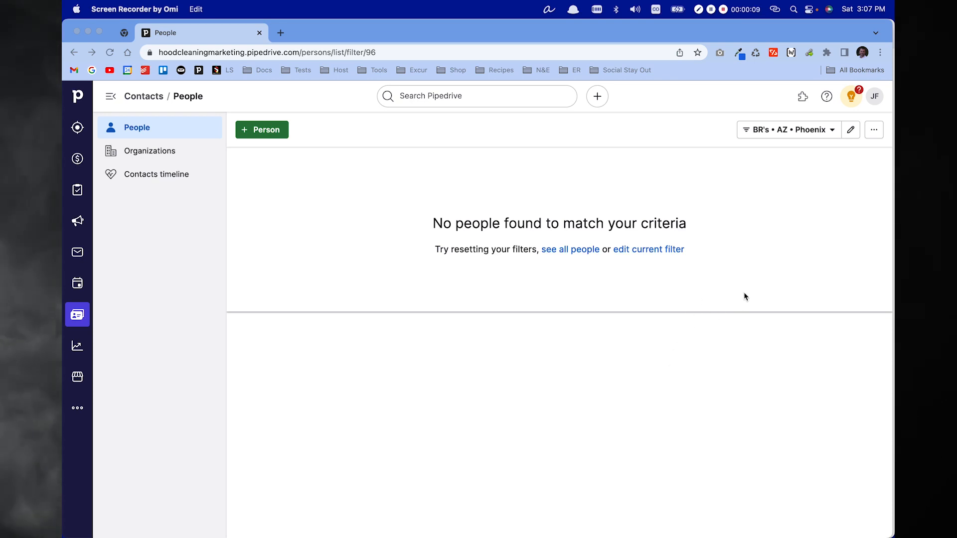
# Step: Examine the saved people filters for the different business types and metro areas in the hood cleaning marketing account
pyautogui.click(834, 134)
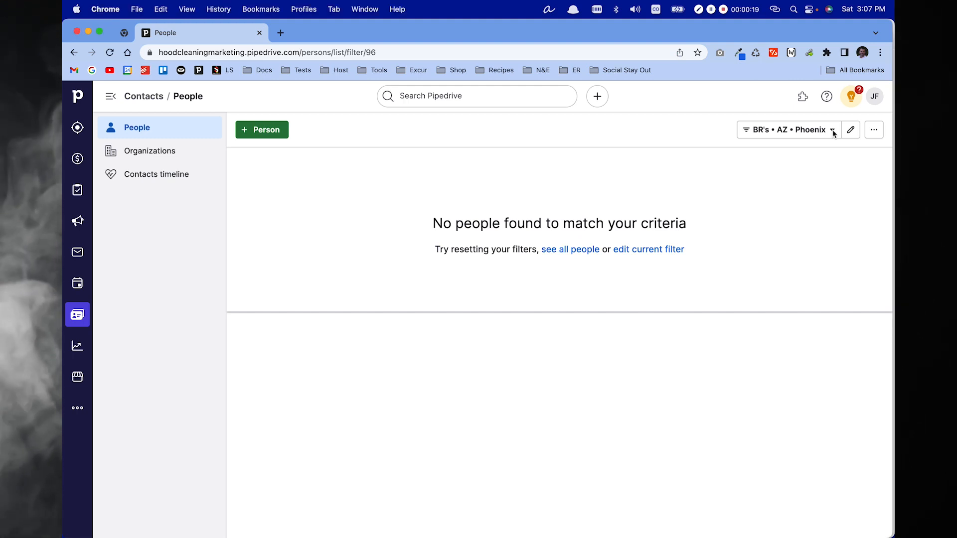
pyautogui.click(832, 133)
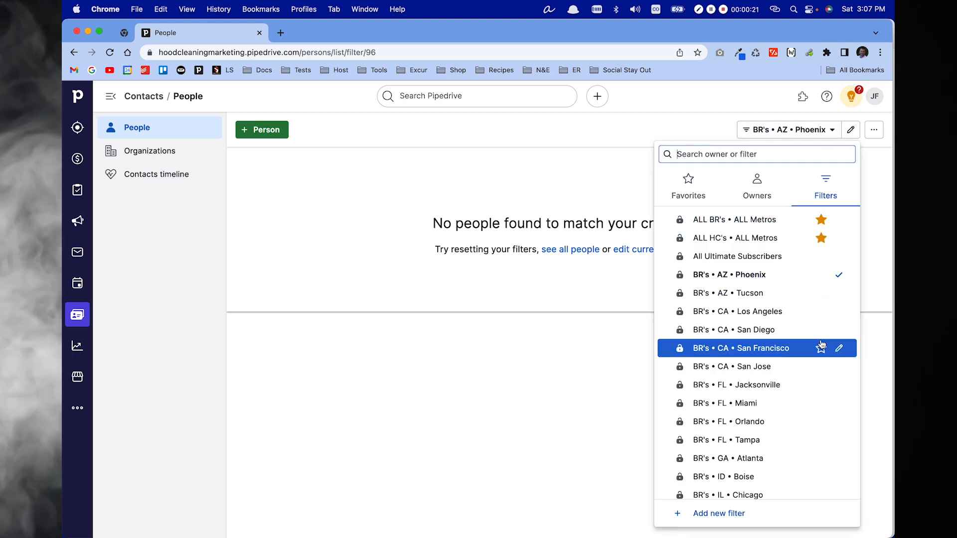
pyautogui.scroll(-15, 822, 348)
pyautogui.scroll(10, 821, 346)
pyautogui.scroll(5, 821, 344)
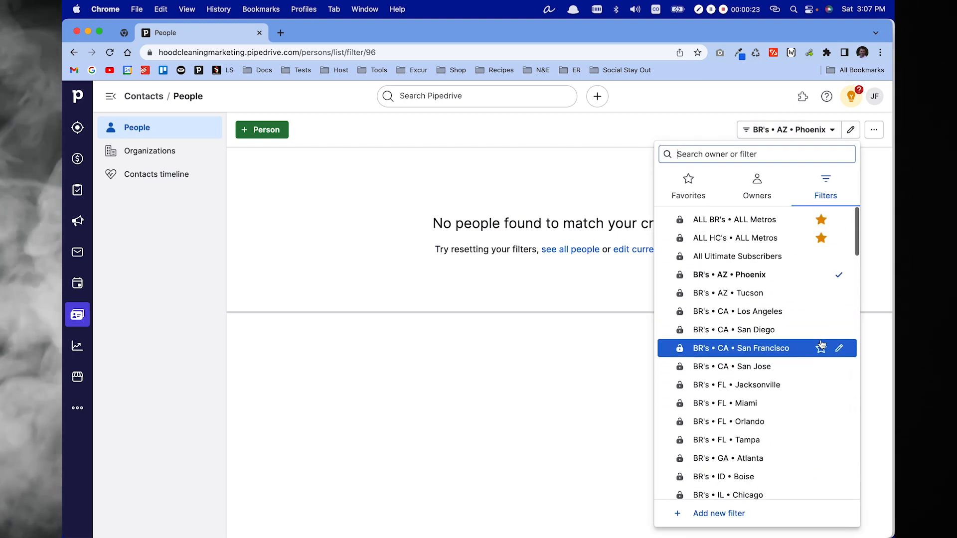
pyautogui.scroll(-10, 821, 344)
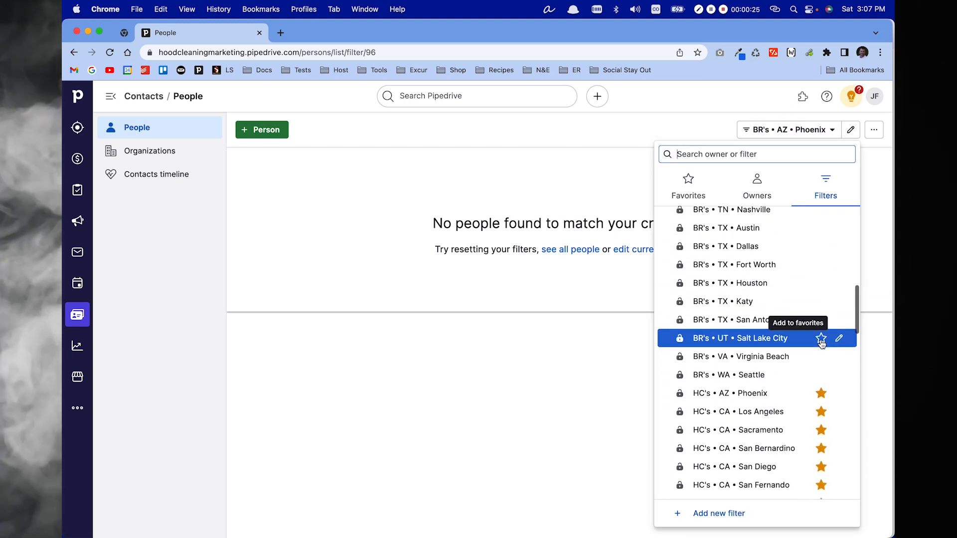
pyautogui.scroll(10, 821, 342)
pyautogui.scroll(-15, 821, 343)
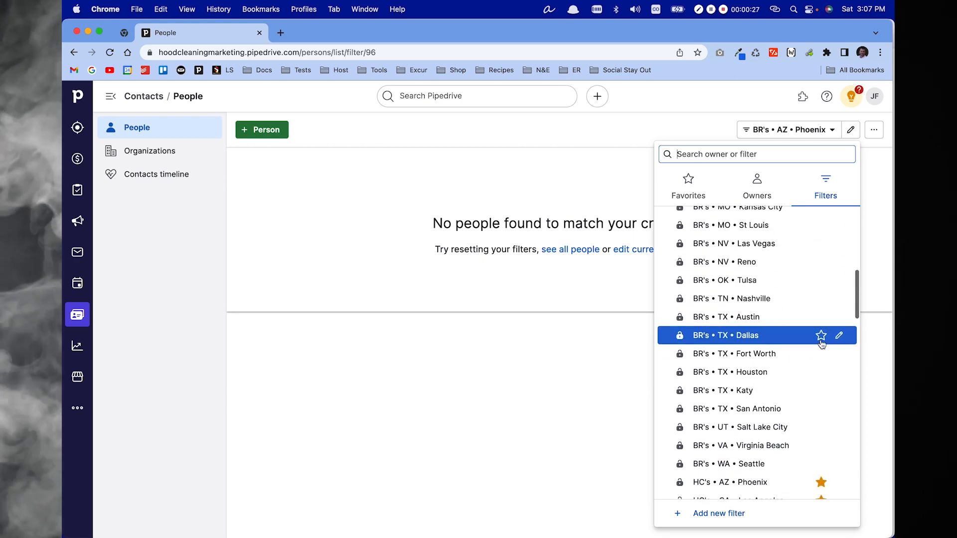
# Step: Apply the saved filter "HC's • GA • Atlanta" to the people list
pyautogui.scroll(4, 820, 343)
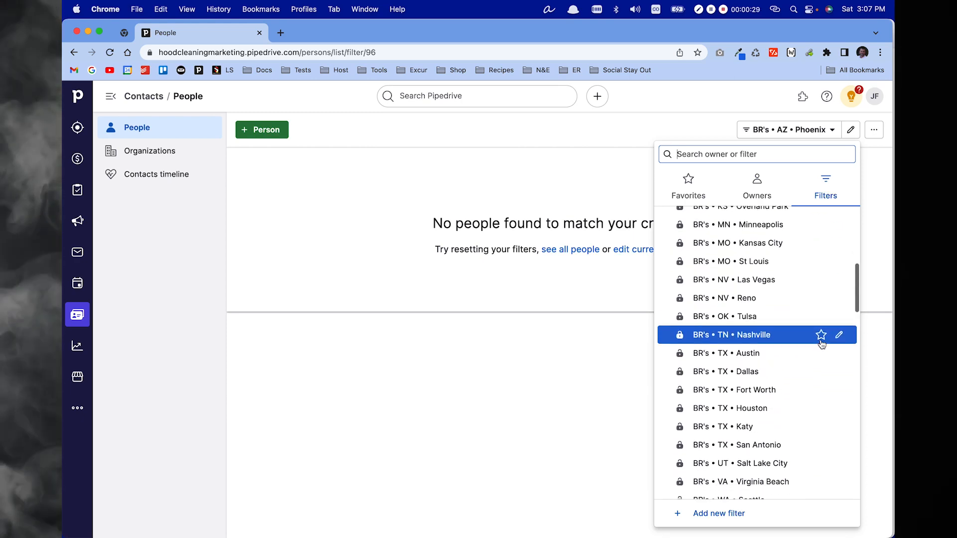
pyautogui.scroll(6, 821, 344)
pyautogui.scroll(1, 821, 344)
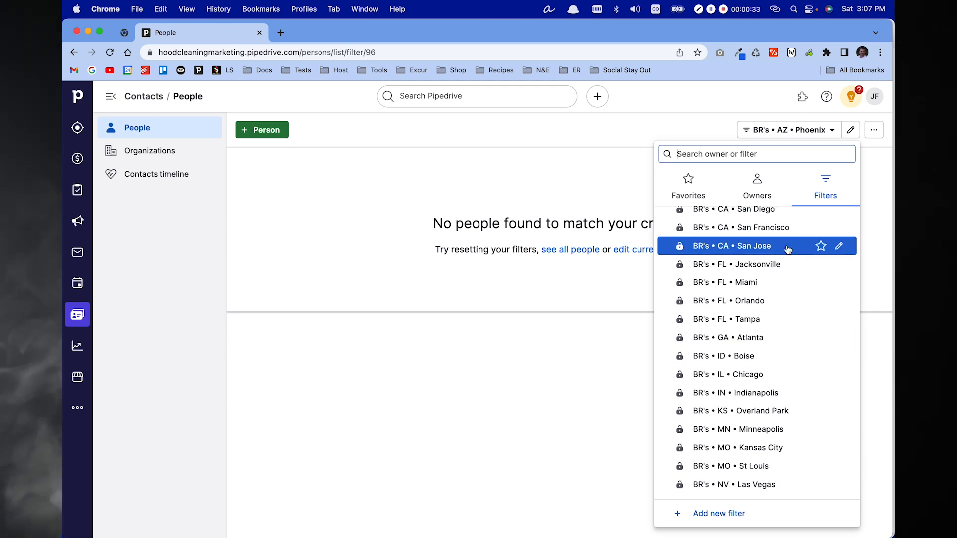
pyautogui.scroll(-14, 785, 249)
pyautogui.scroll(-3, 787, 259)
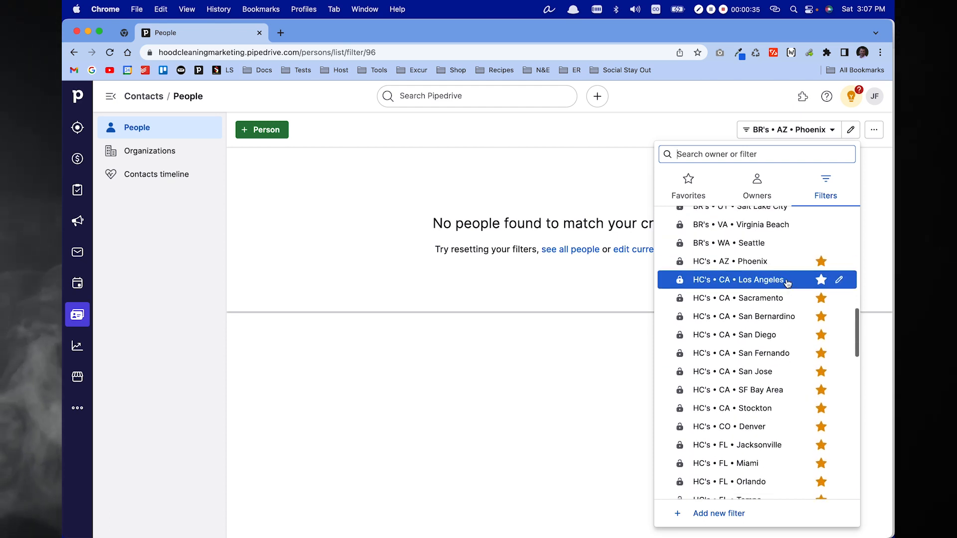
pyautogui.scroll(-7, 792, 349)
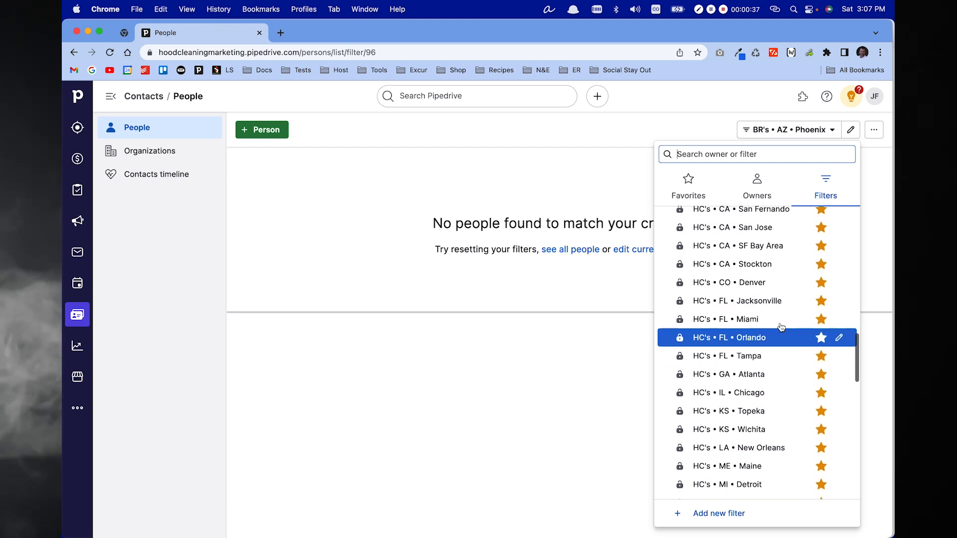
pyautogui.click(751, 375)
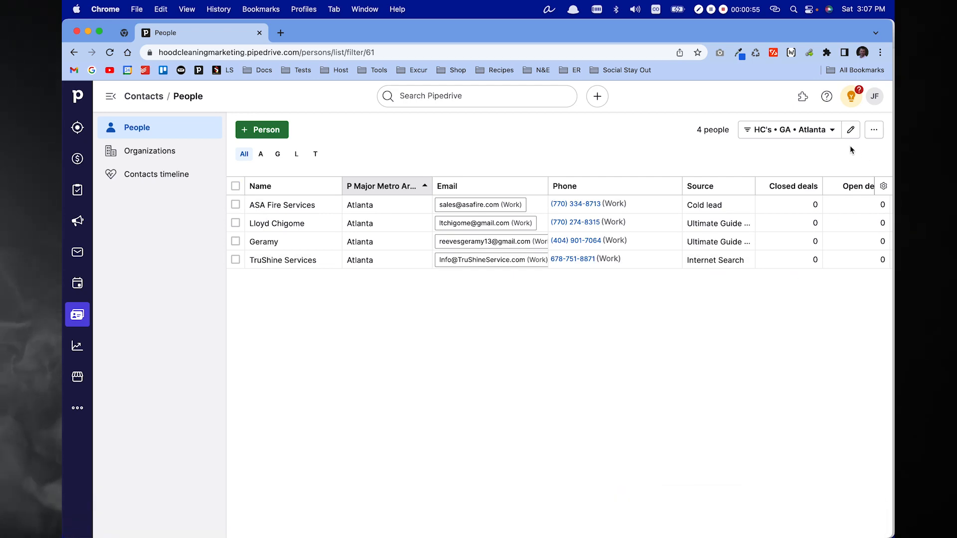
# Step: Switch the people list to the saved filter "HC's • Washington DC"
pyautogui.click(835, 132)
pyautogui.scroll(-10, 820, 421)
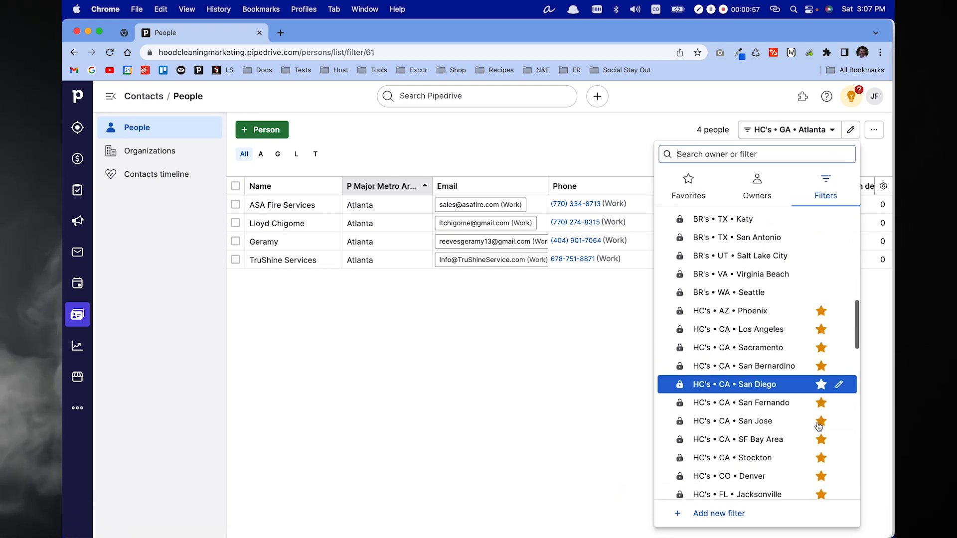
pyautogui.scroll(-15, 818, 425)
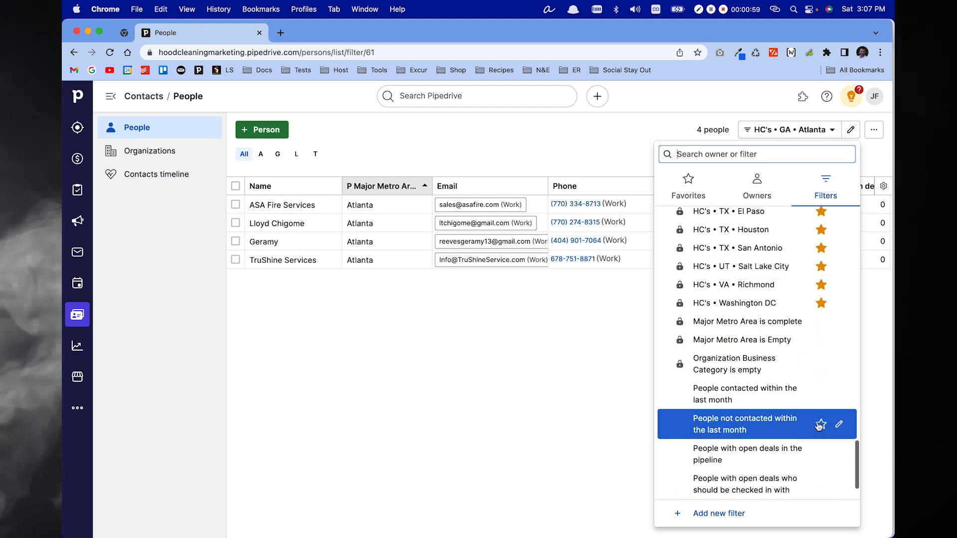
pyautogui.scroll(5, 818, 426)
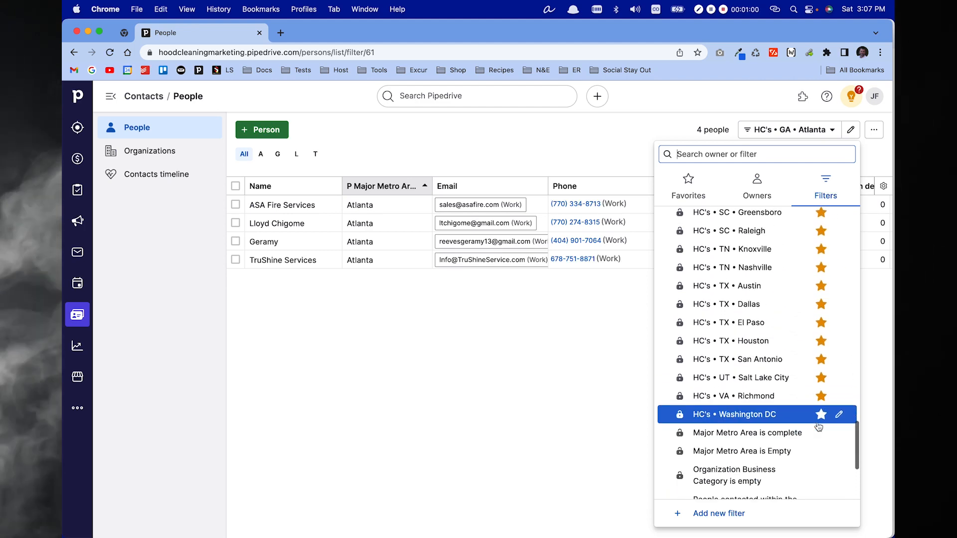
pyautogui.click(729, 416)
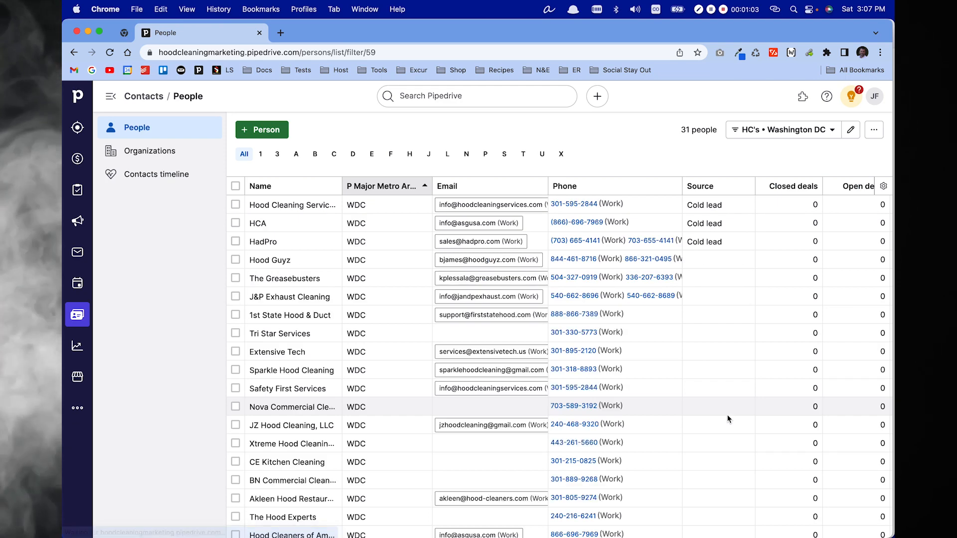